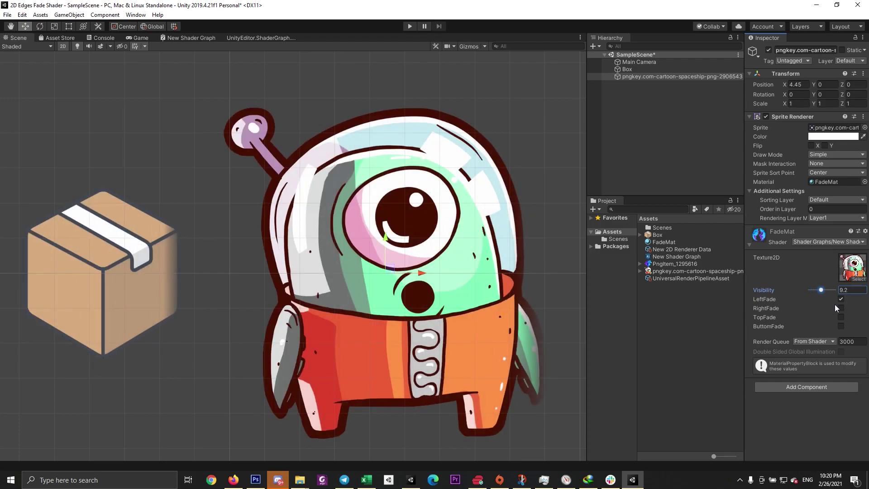
Step: Enable RightFade and ButtomFade on the alien sprite's FadeMat material and lower its Visibility
left_click(840, 308)
mouse_move(821, 289)
left_mouse_down()
mouse_move(807, 285)
mouse_move(835, 289)
mouse_move(816, 291)
left_mouse_up()
left_click(841, 326)
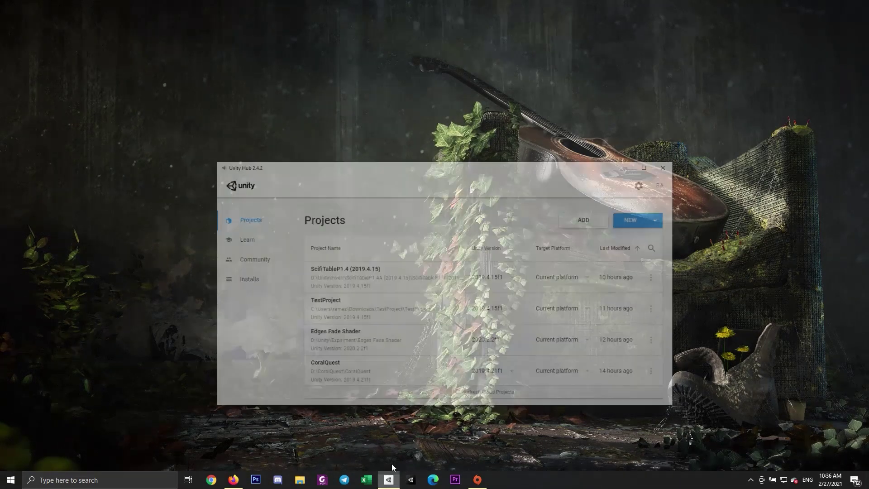
Step: In Unity Hub, create a 2D project with Unity version 2019.4.21f1, named "2D Edges Fade Shader Graph"
left_click(679, 188)
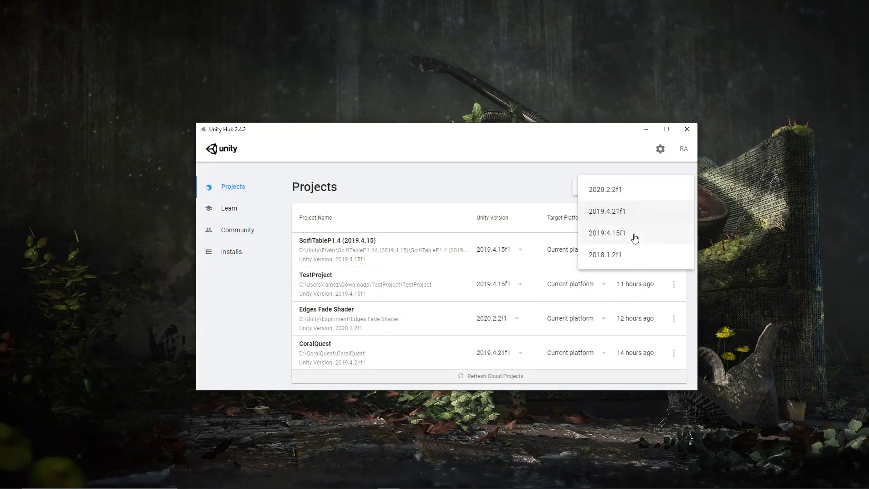
left_click(632, 216)
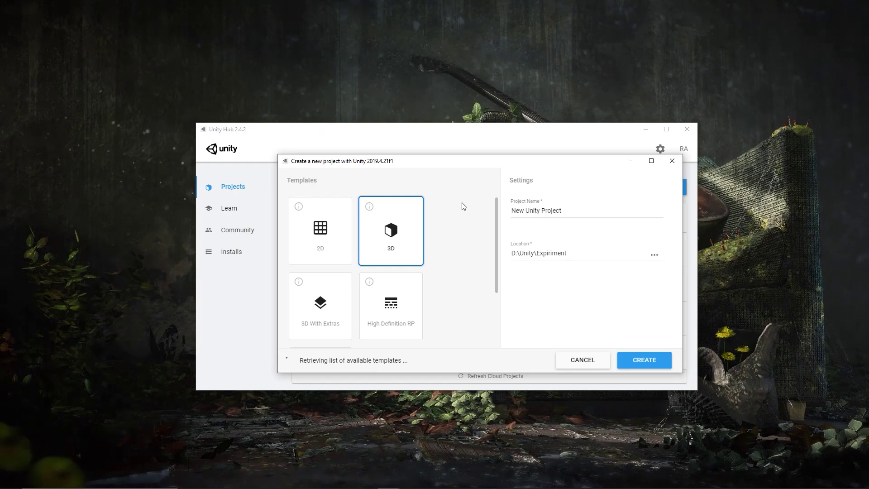
left_click(329, 229)
left_click_drag(562, 210, 436, 223)
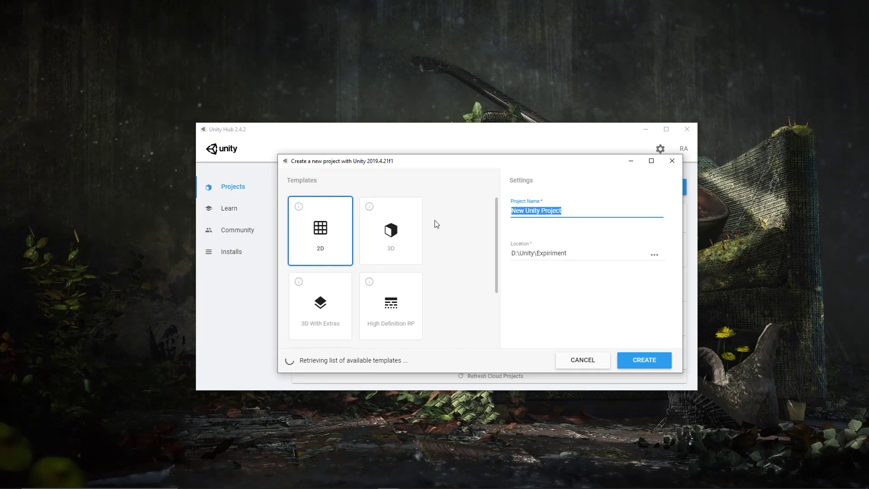
type("2D Edges ")
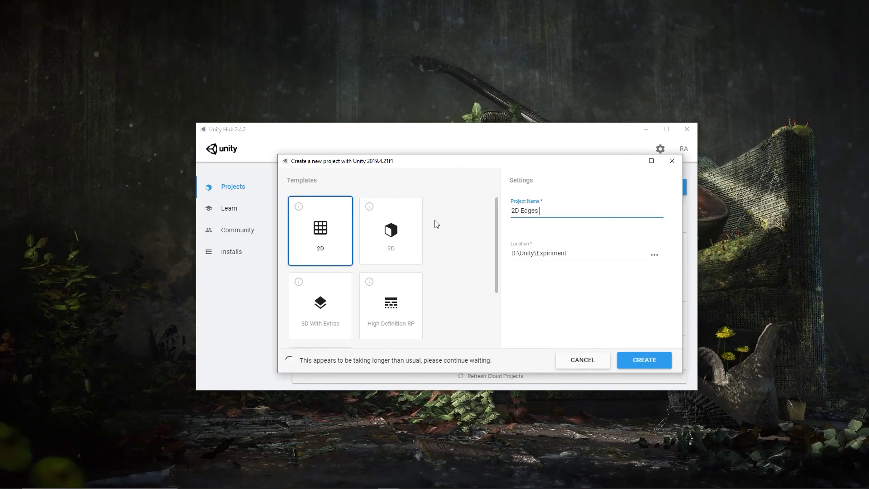
type("Fade Shader ")
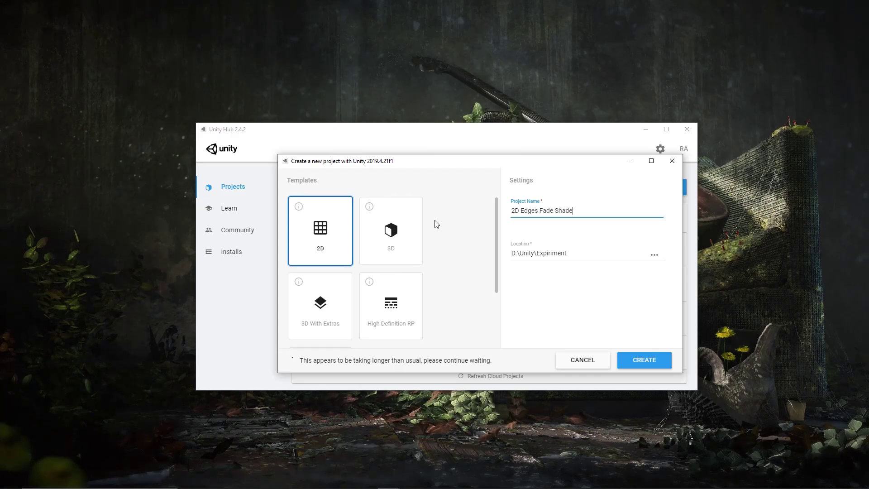
type("Graph")
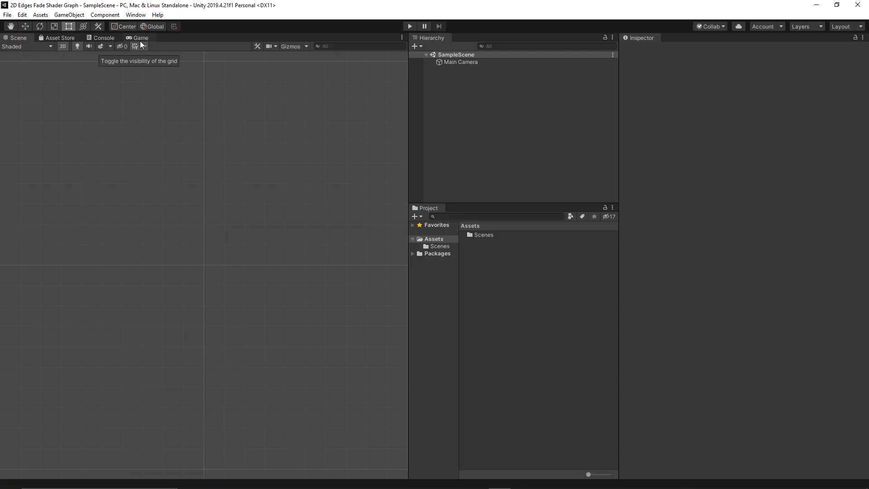
Step: Install the Universal RP package from the Unity Registry using Package Manager
left_click(134, 17)
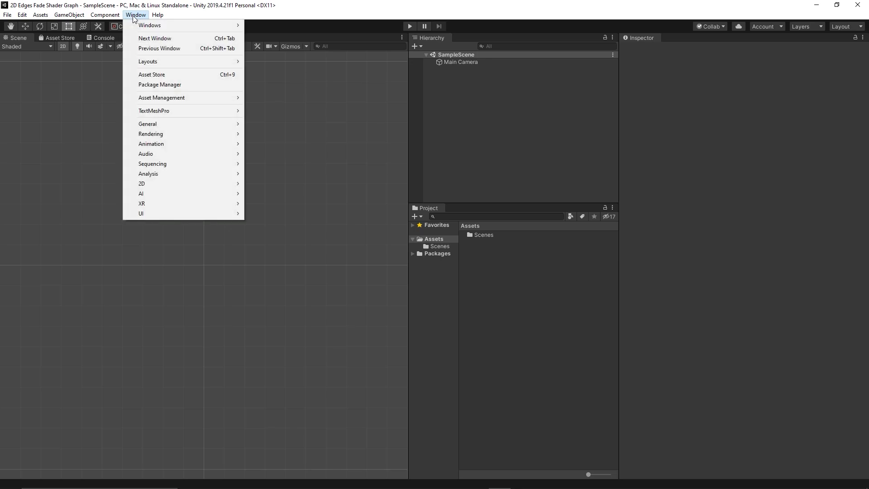
left_click(181, 85)
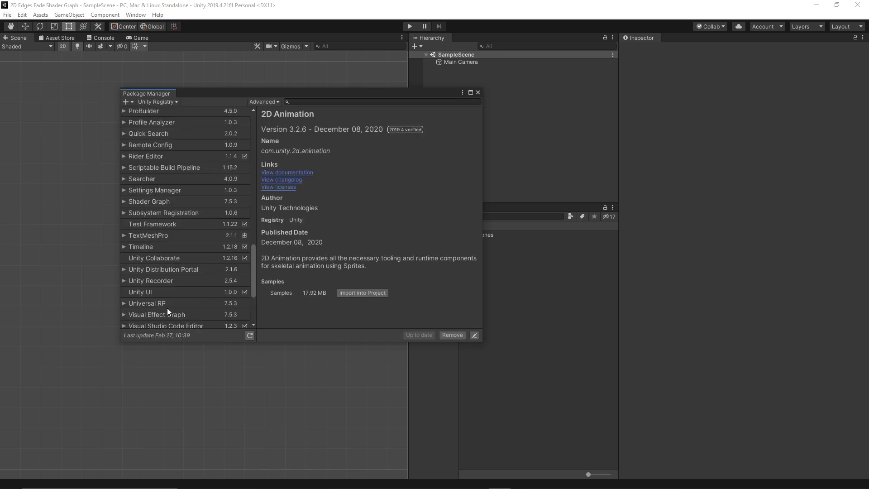
left_click(167, 304)
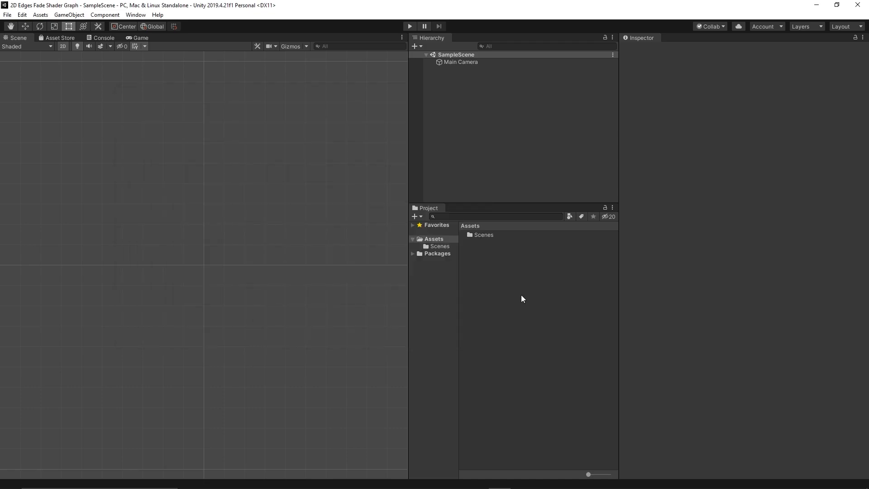
Step: Create a Universal Render Pipeline asset with a Forward Renderer in Assets, keeping the default name, and inspect both resulting assets
right_click(518, 291)
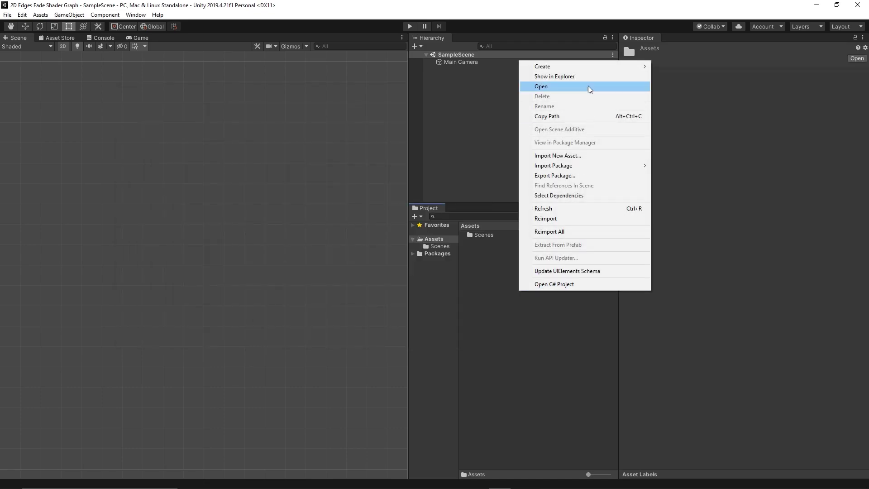
mouse_move(592, 73)
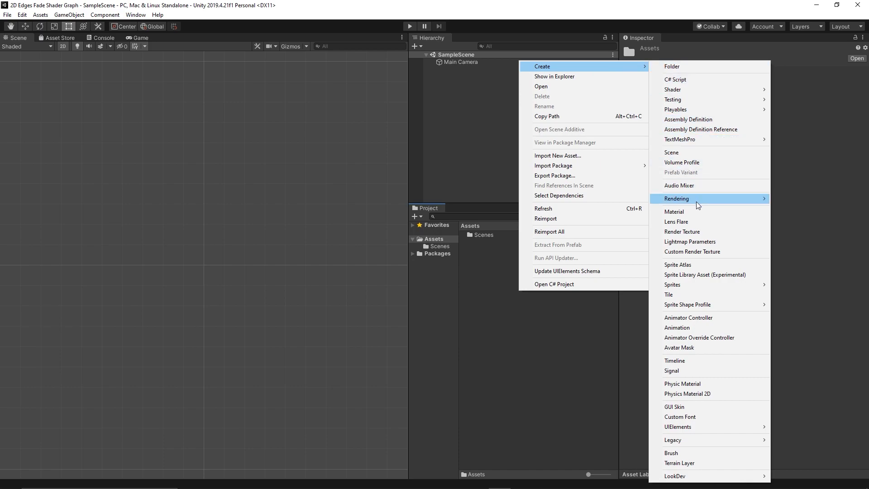
mouse_move(696, 202)
mouse_move(805, 198)
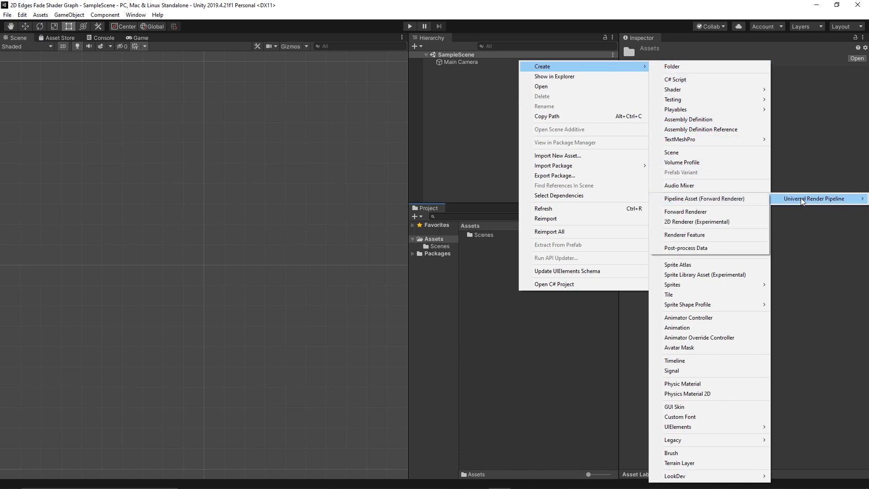
left_click(711, 200)
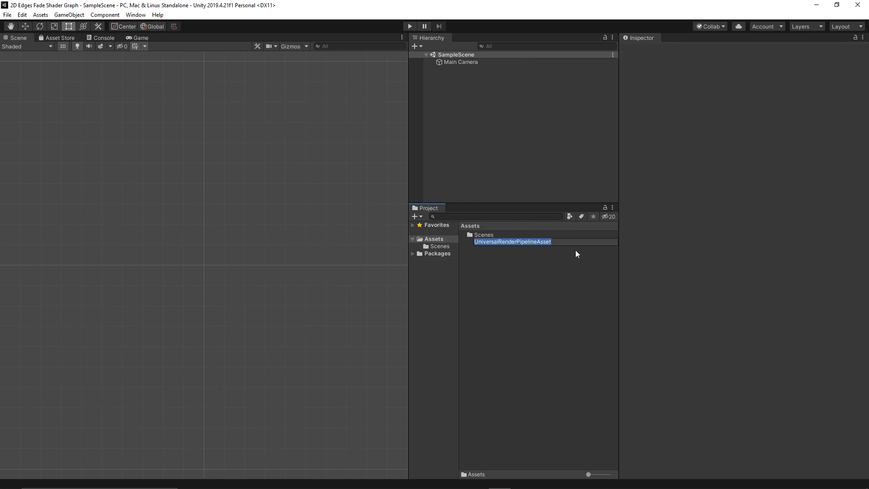
left_click(575, 251)
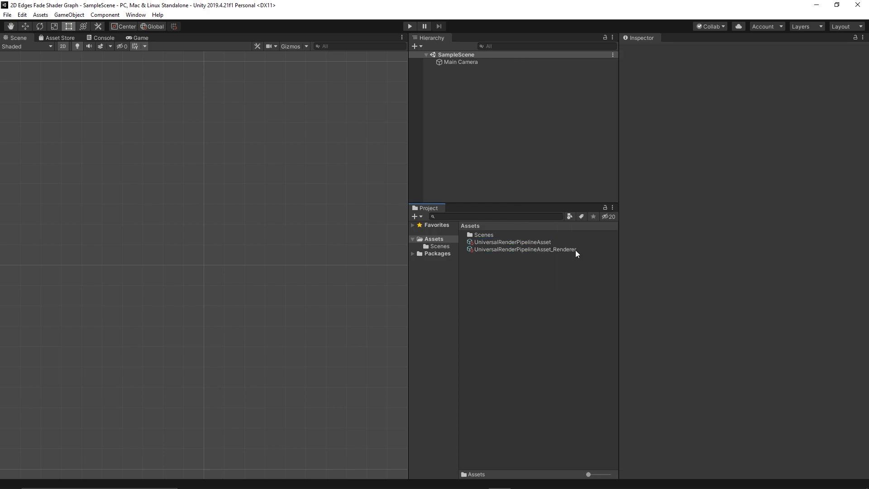
left_click(531, 249)
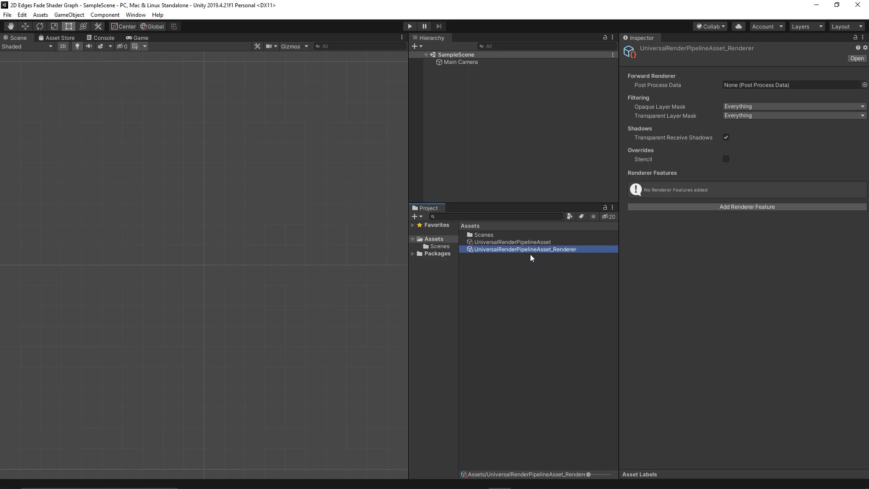
left_click(532, 242)
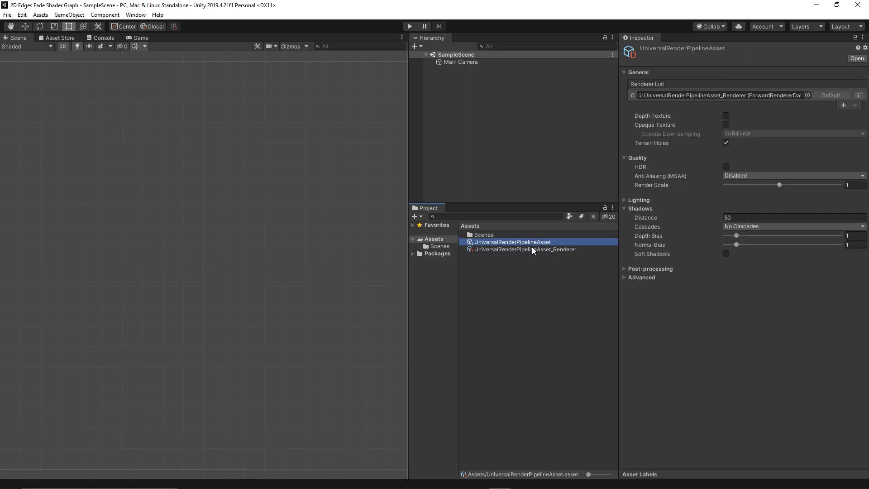
left_click(533, 249)
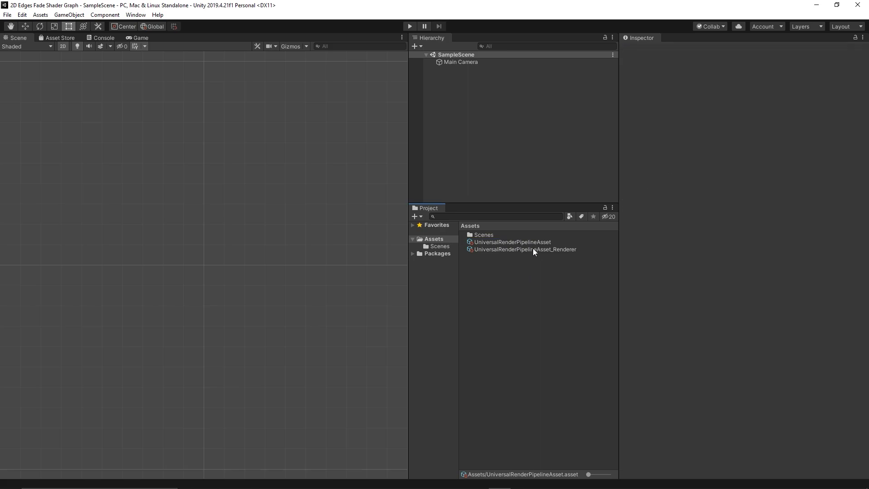
Step: Create a 2D Renderer (Experimental) asset with the default name and assign it to UniversalRenderPipelineAsset's Renderer List in place of the forward renderer
right_click(538, 267)
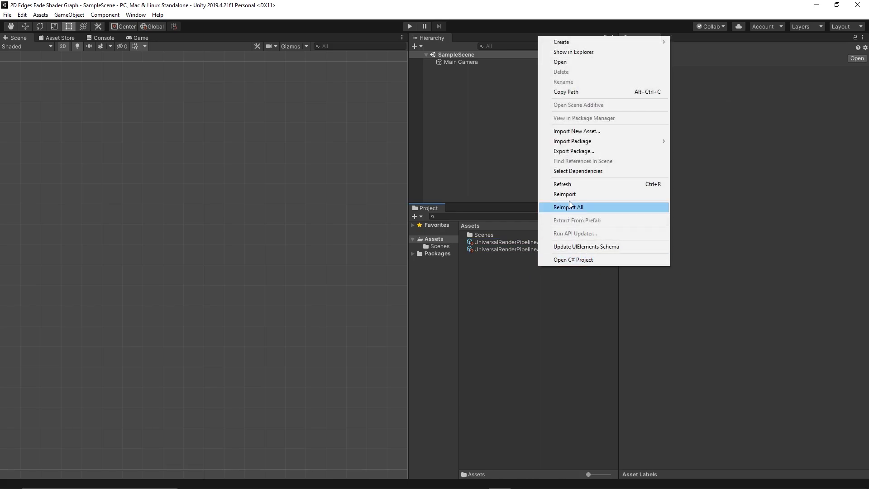
mouse_move(579, 42)
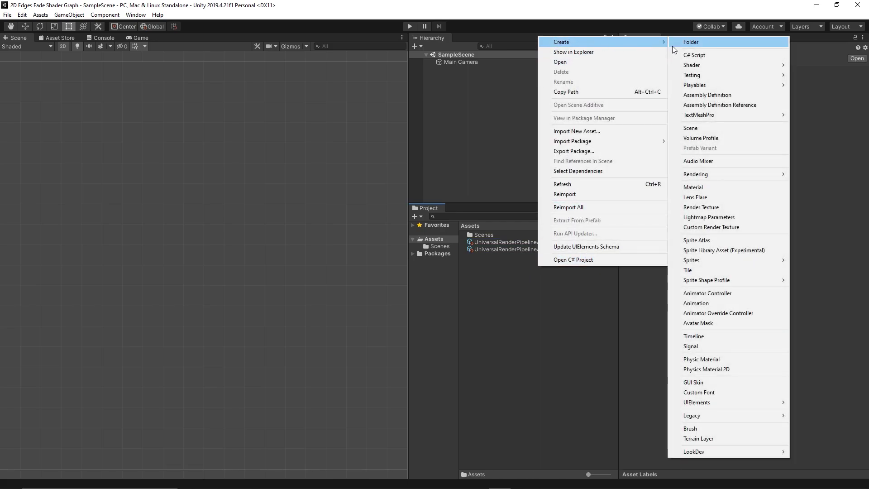
mouse_move(752, 177)
mouse_move(645, 172)
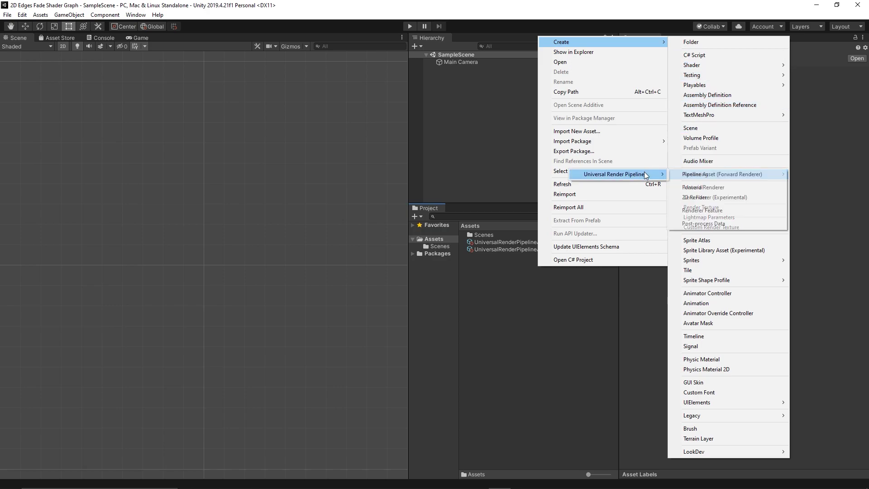
left_click(705, 198)
left_click(536, 250)
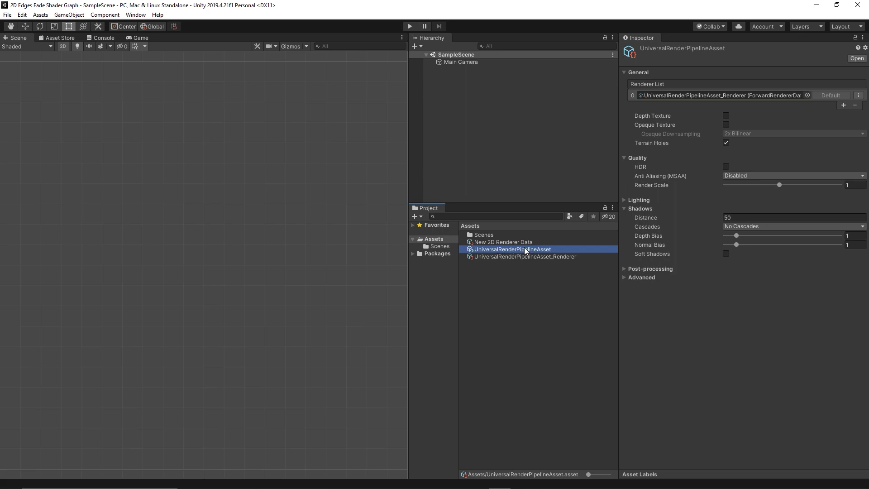
left_click_drag(526, 243, 717, 94)
left_click(543, 267)
Step: Delete the UniversalRenderPipelineAsset_Renderer asset from the project
left_click(548, 256)
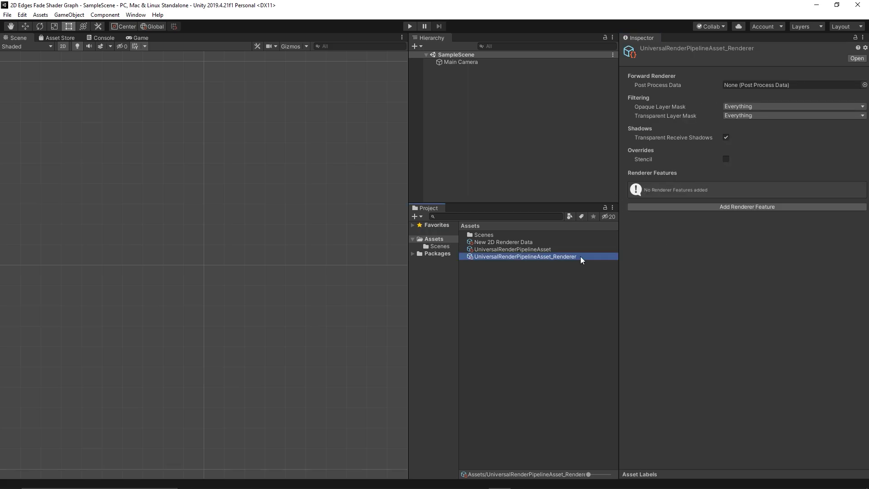
key("Delete")
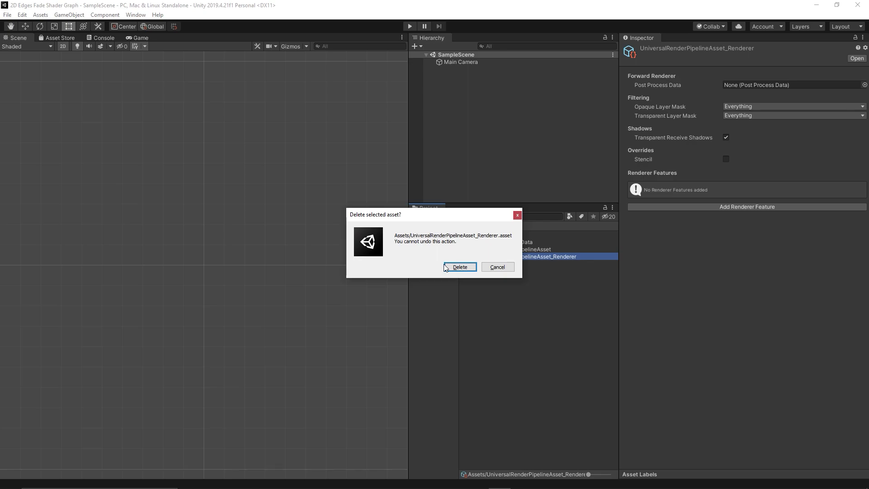
left_click(459, 268)
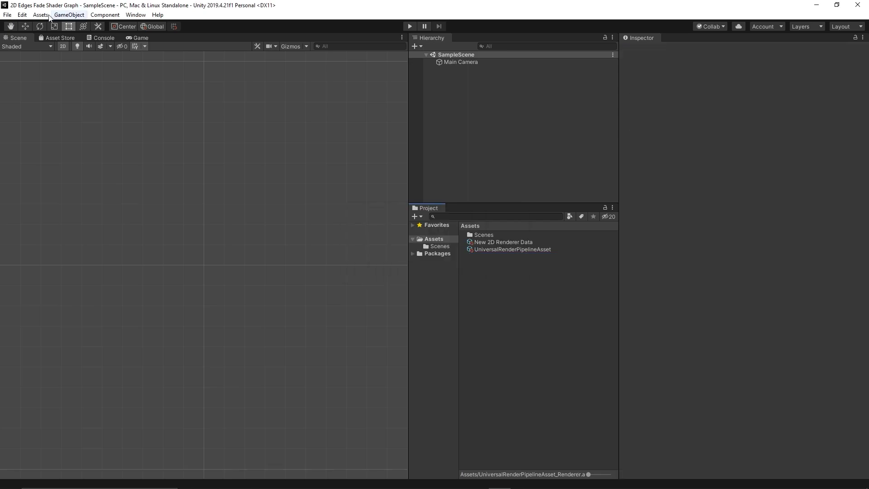
Step: Set the Scriptable Render Pipeline in the project's Graphics settings to UniversalRenderPipelineAsset
left_click(22, 15)
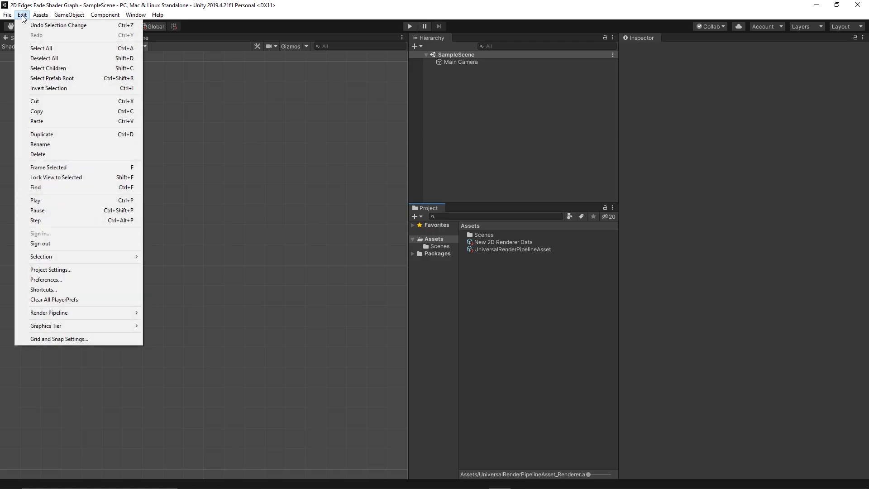
left_click(51, 269)
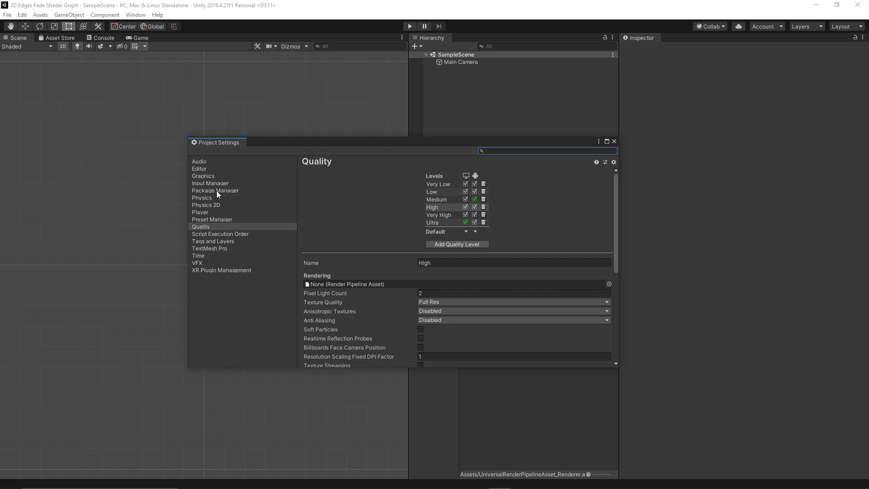
left_click(205, 176)
left_click(609, 184)
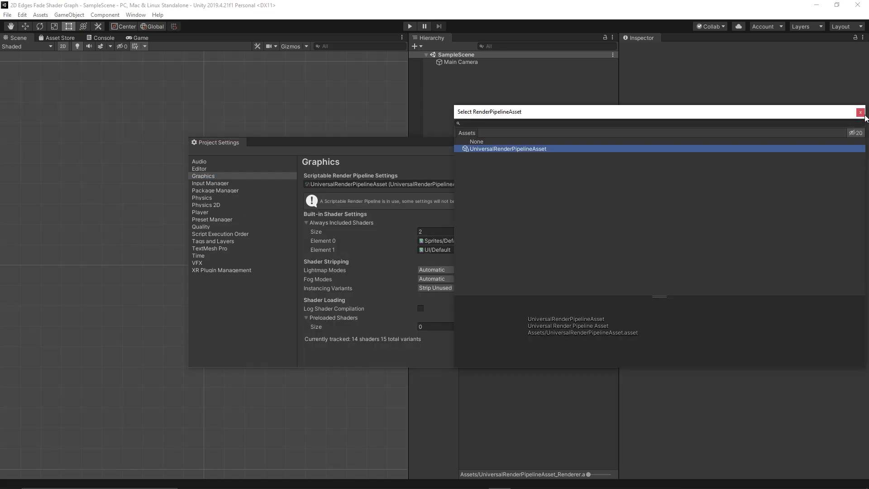
left_click(860, 113)
Step: Assign UniversalRenderPipelineAsset as the rendering asset of the High level in the project's Quality settings
left_click(204, 227)
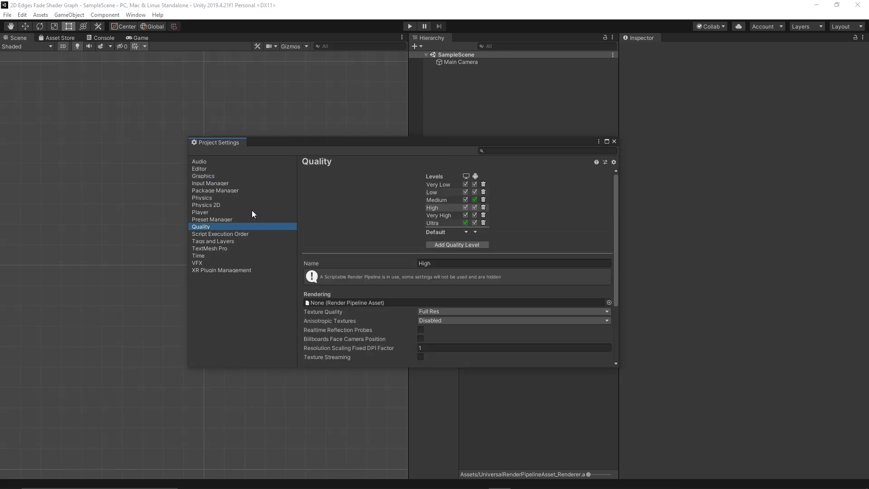
left_click(608, 302)
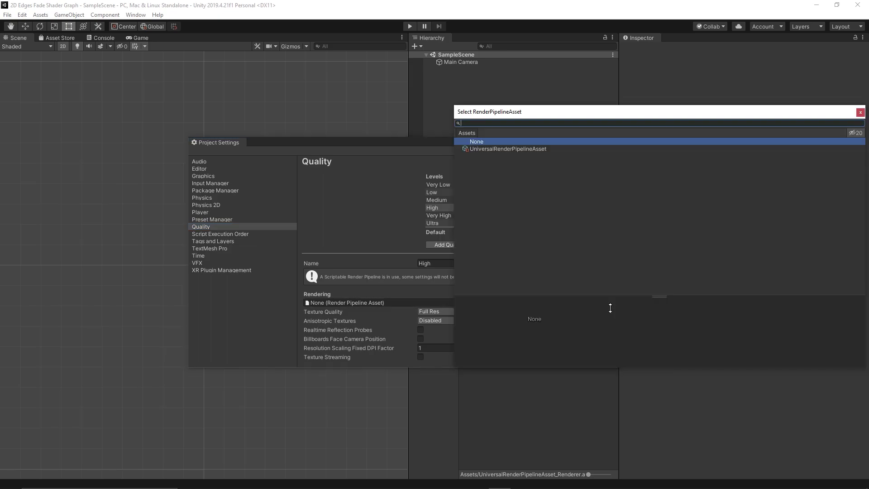
double_click(514, 149)
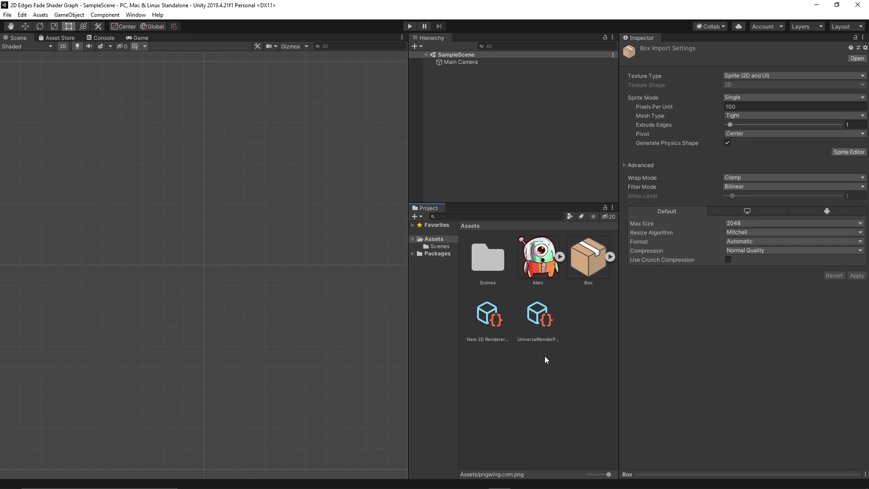
Step: Create a Sprite Unlit Graph (Experimental) shader in the Assets folder and name it EdgesFadeShader
right_click(537, 374)
mouse_move(622, 148)
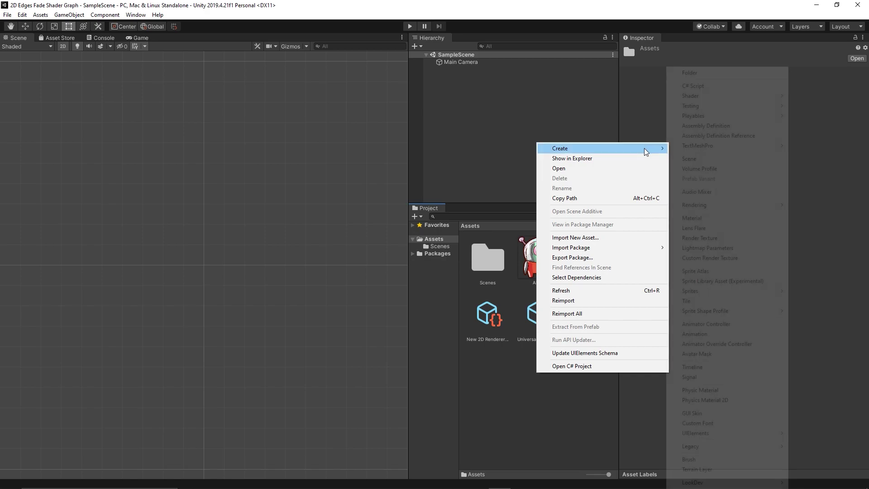
mouse_move(769, 96)
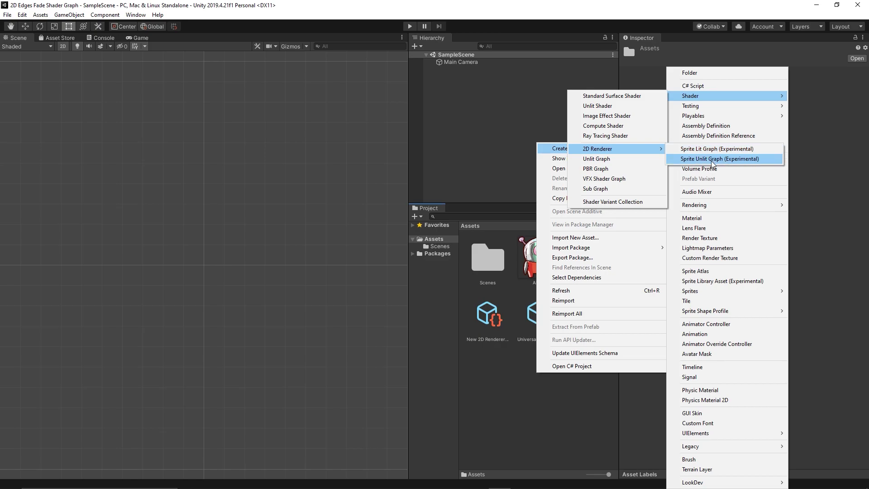
left_click(712, 159)
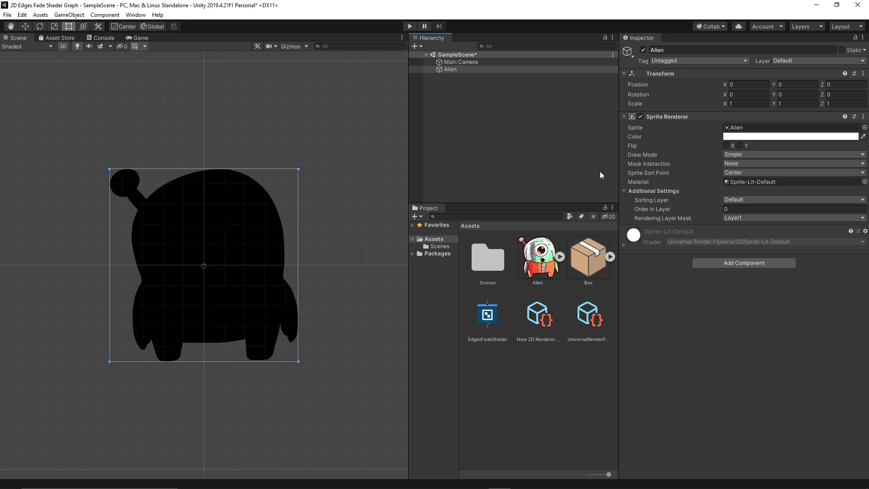
Step: Create a material named FadeMat in the Assets folder that uses EdgesFadeShader, and apply it to the Alien sprite
left_click(496, 327)
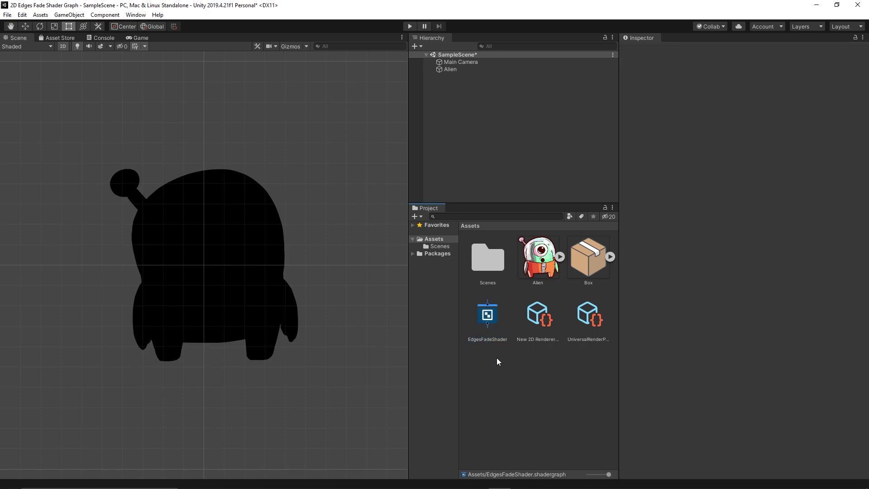
right_click(539, 368)
mouse_move(583, 144)
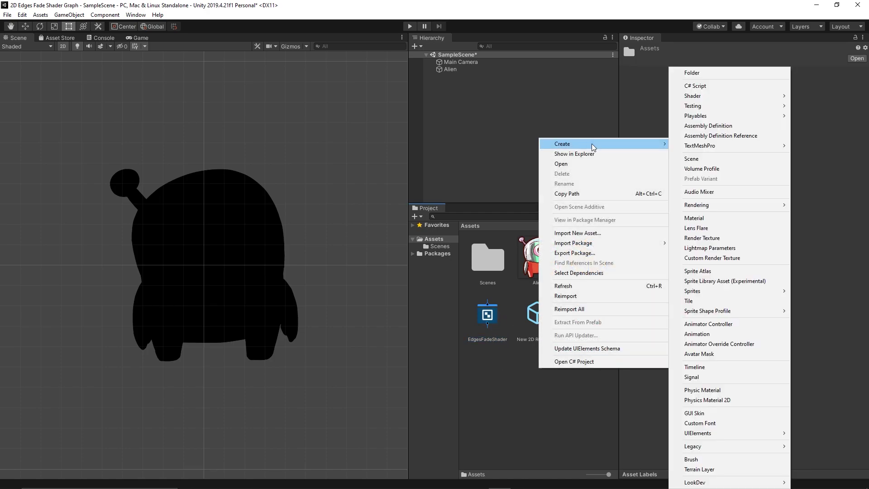
left_click(733, 218)
type("FadeFa")
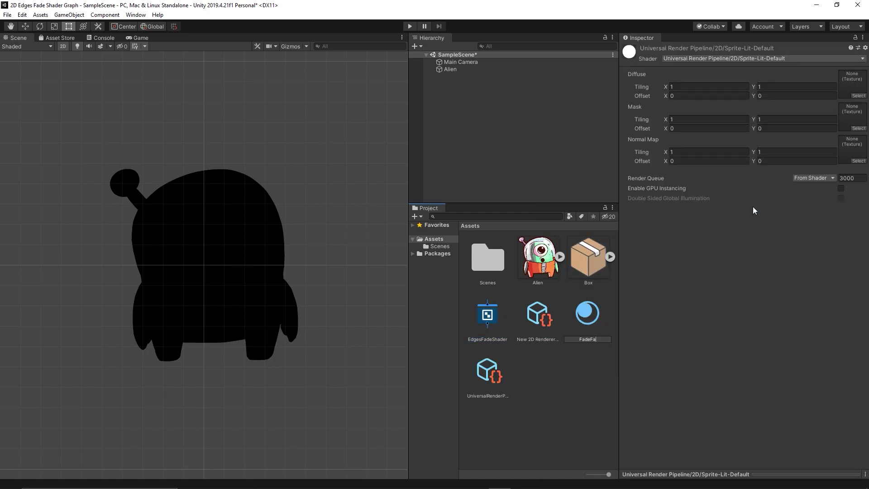
key("BackSpace")
key("BackSpace")
type("Mat")
key("Return")
left_click_drag(489, 320, 453, 69)
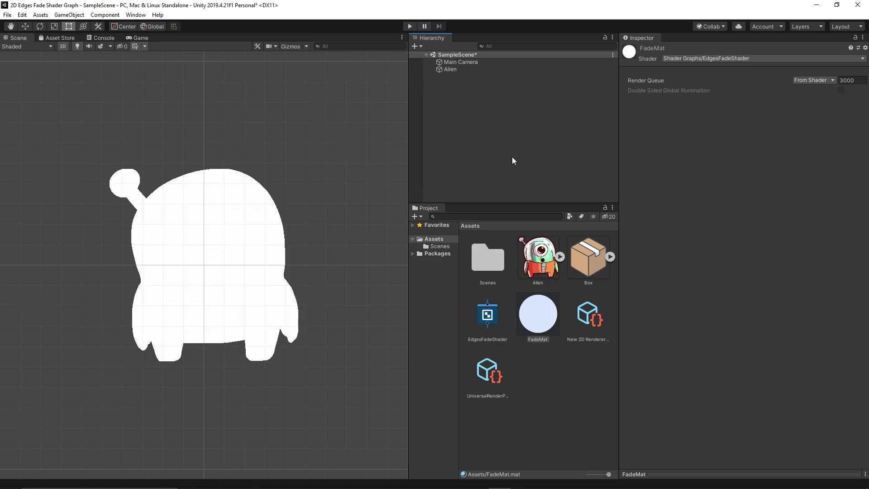
Step: Open the EdgesFadeShader graph, shrink the Main Preview into the lower corner and reposition the Sprite Unlit Master node
double_click(492, 324)
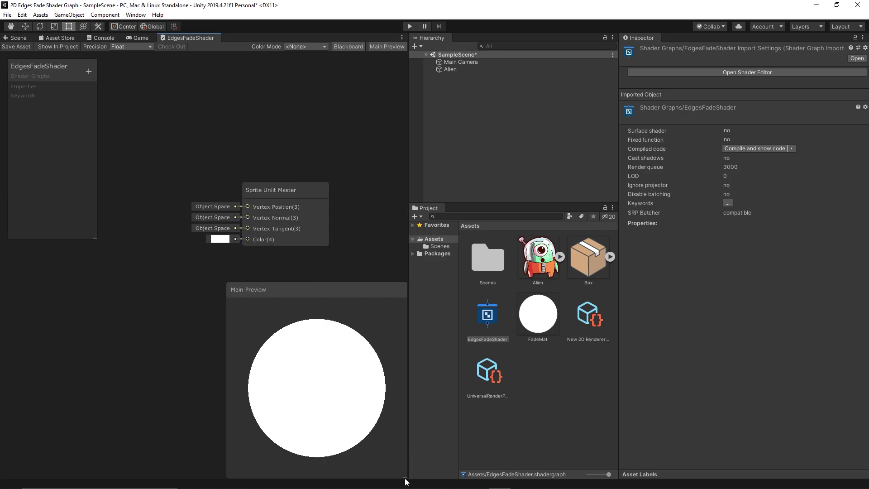
left_click_drag(408, 481, 317, 388)
left_click_drag(295, 290, 409, 382)
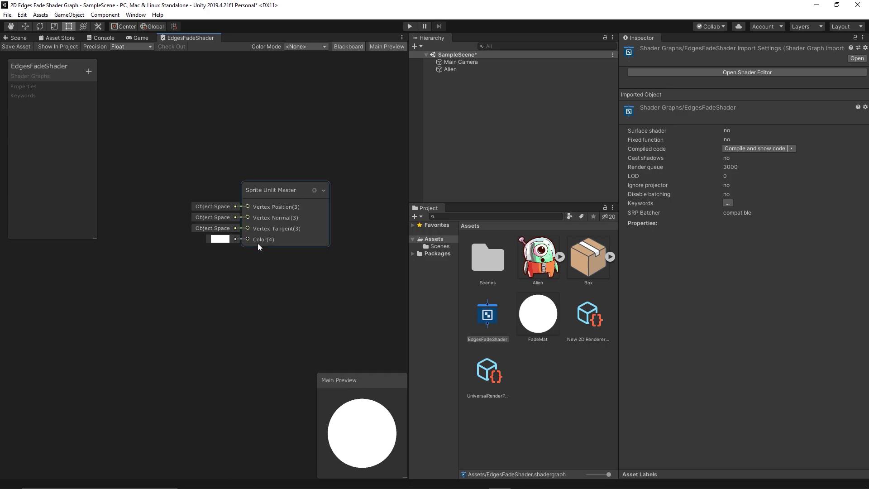
middle_click_drag(257, 243, 298, 285)
Step: Add a Texture2D property named MainTexture to the graph with the reference _MainTex
left_click(86, 74)
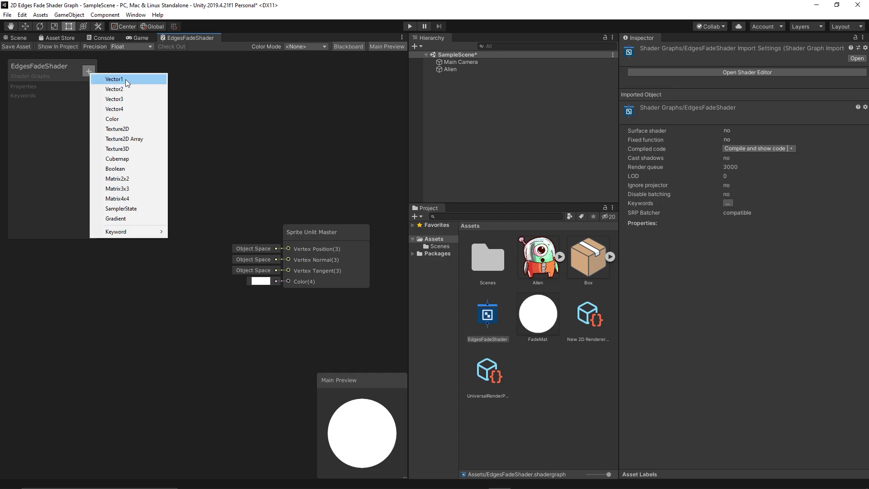
left_click(132, 130)
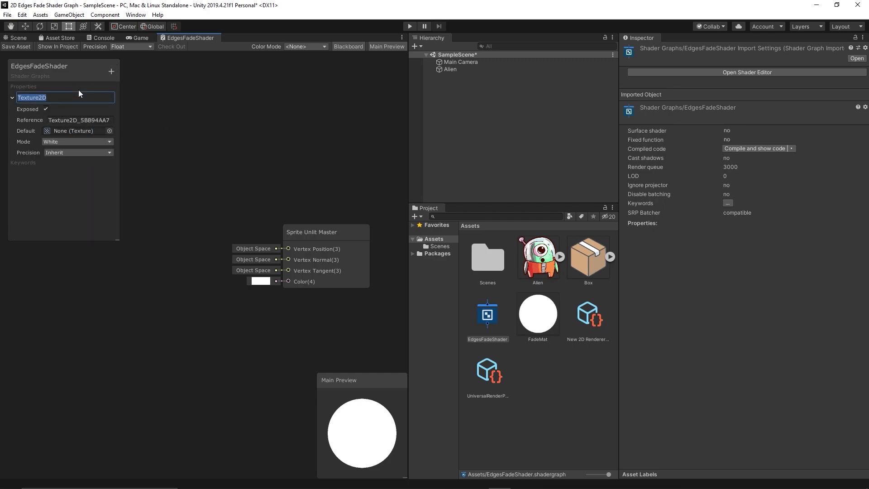
type("MainTexture")
double_click(71, 121)
key("ctrl+a")
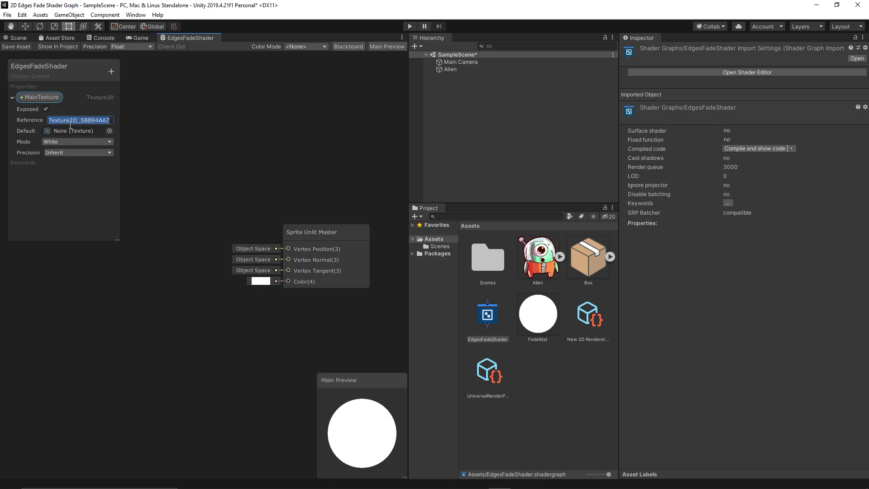
key("BackSpace")
type("_MainTex")
Step: Place the MainTexture property in the graph and add a Sample Texture 2D node
right_click(230, 147)
left_click(246, 155)
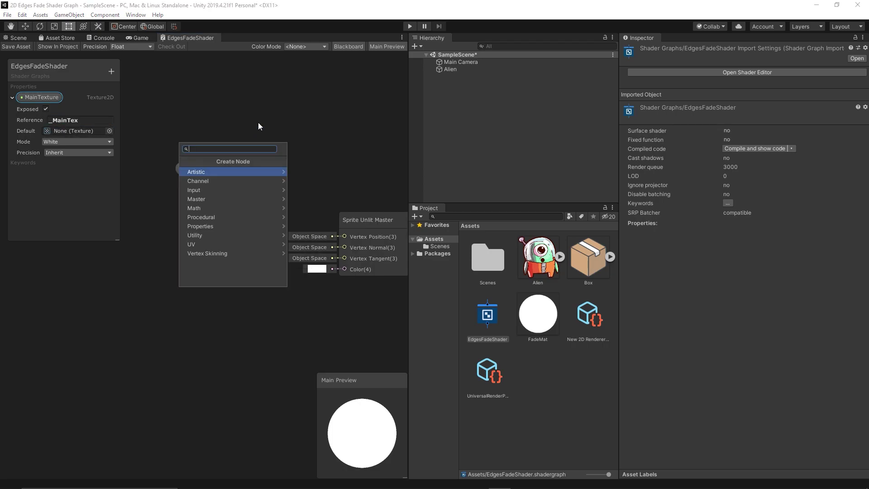
type("s")
left_click(226, 190)
Step: Wire MainTexture through the Sample Texture 2D node's RGBA output to the master's Color, and save the shader asset
left_click_drag(206, 168, 240, 184)
left_click_drag(244, 169, 140, 164)
middle_click_drag(254, 181, 282, 171)
left_click_drag(309, 174, 346, 259)
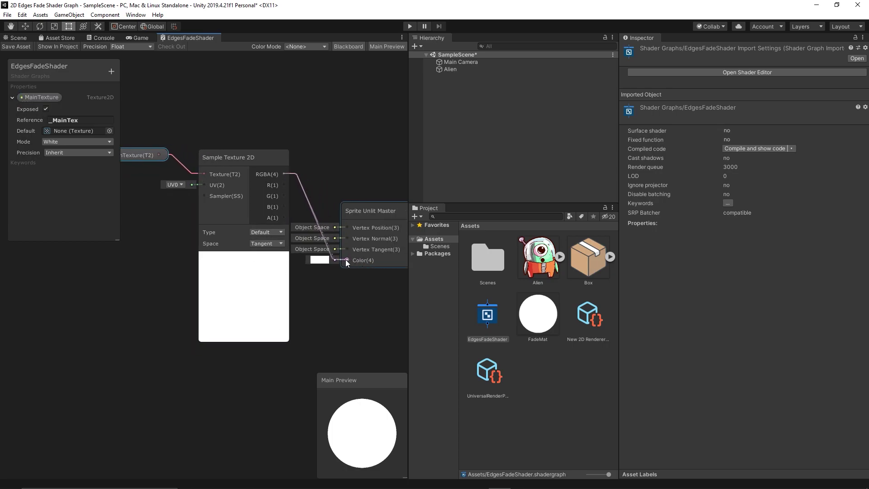
left_click(20, 47)
left_click(18, 37)
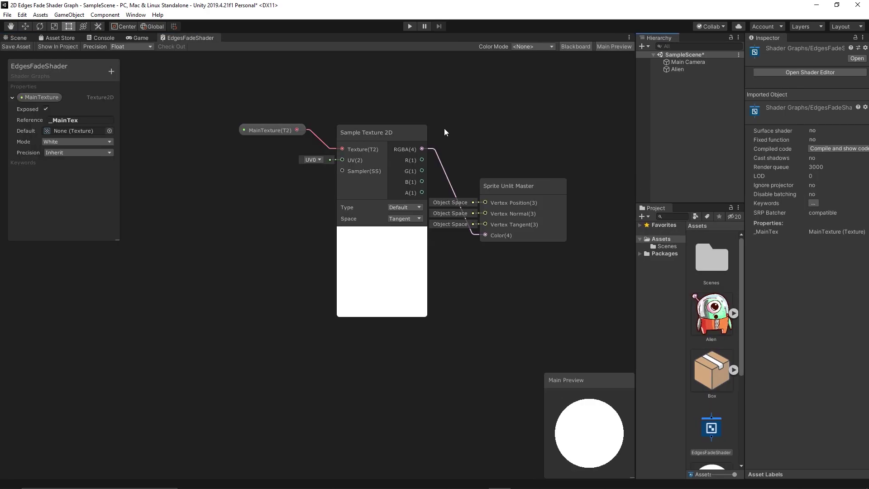
Step: Add a UV node in the empty area to the left of the texture nodes
middle_click_drag(335, 105, 533, 125)
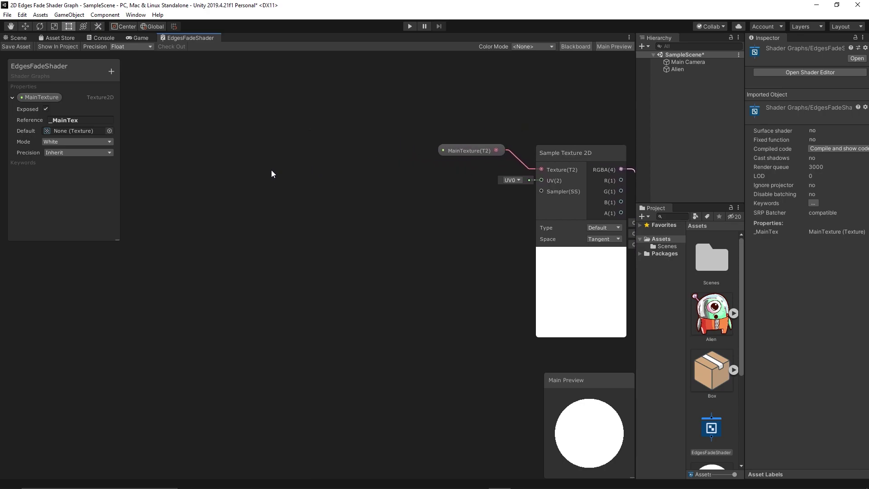
right_click(232, 161)
left_click(246, 166)
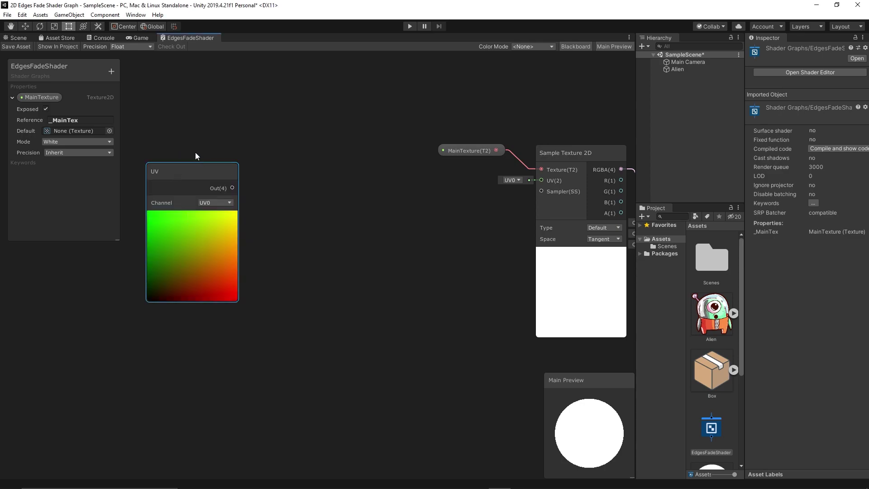
left_click_drag(181, 167, 161, 164)
middle_click_drag(189, 145, 207, 142)
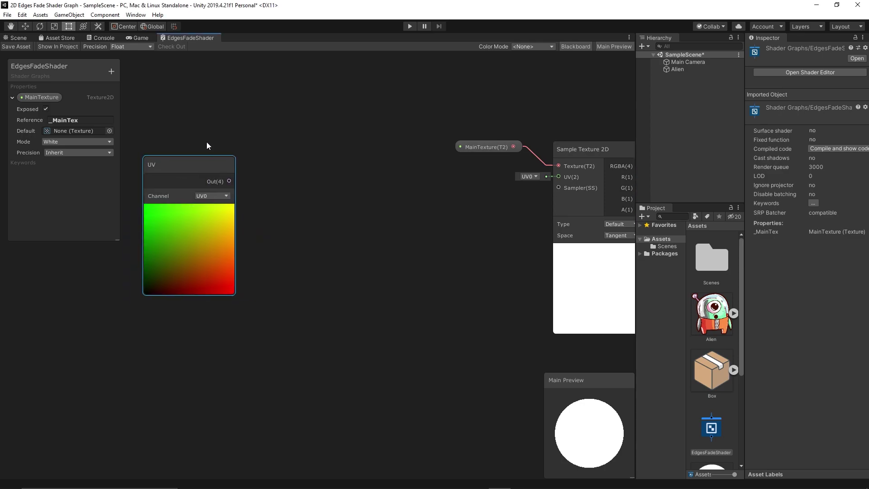
Step: Add a Split node beside the UV node and connect the UV output to its input
right_click(256, 178)
left_click(281, 186)
left_click(281, 186)
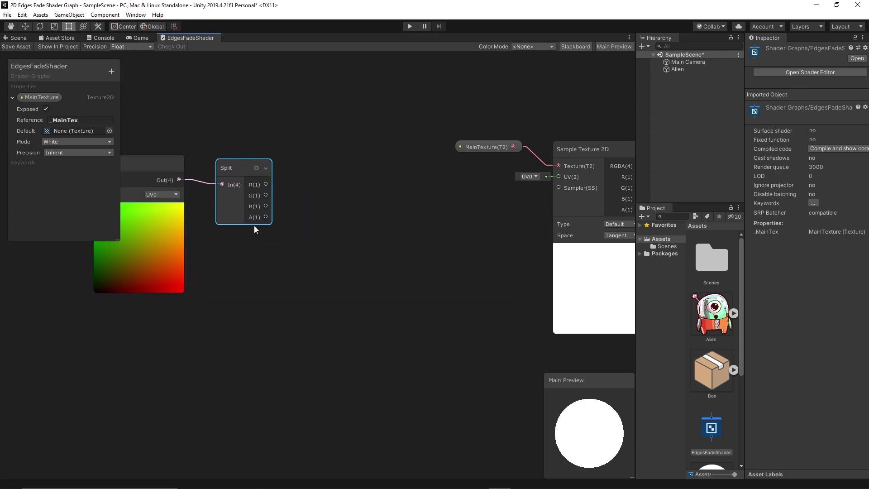
middle_click_drag(254, 226, 313, 245)
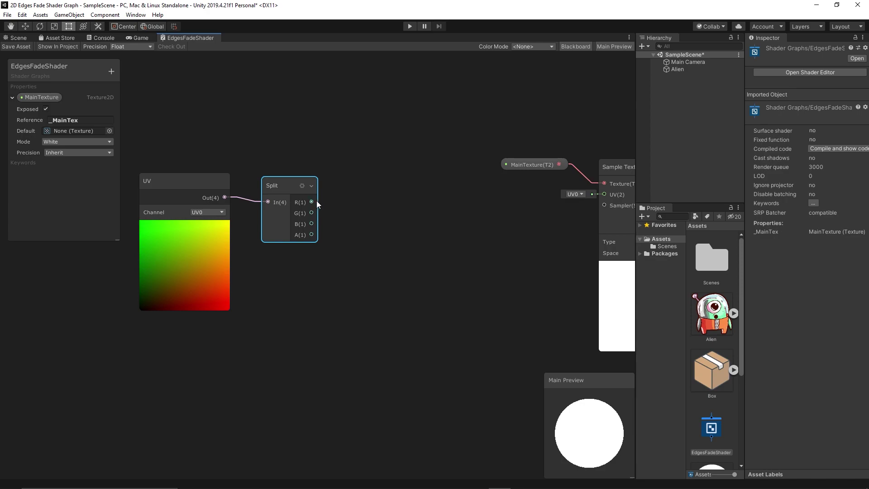
Step: Inspect the Split node's R and G outputs one after the other in a temporary Preview node, and delete that node
right_click(362, 199)
left_click(375, 204)
type("pre")
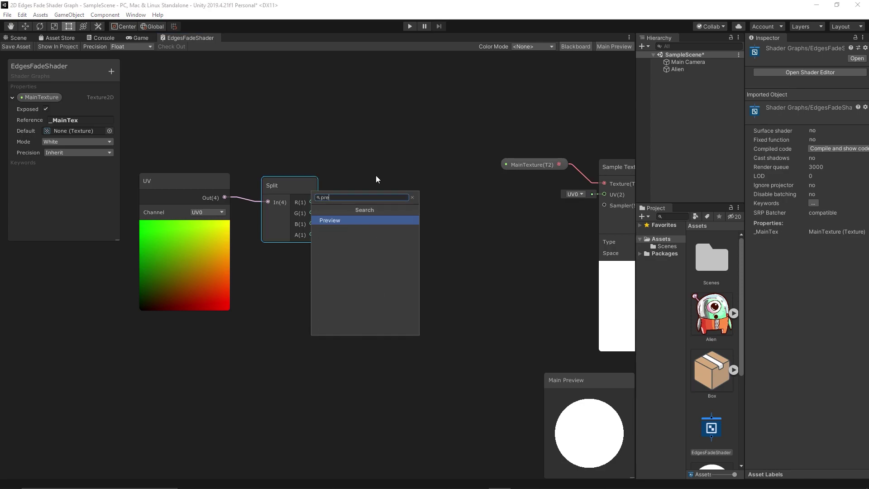
key("Return")
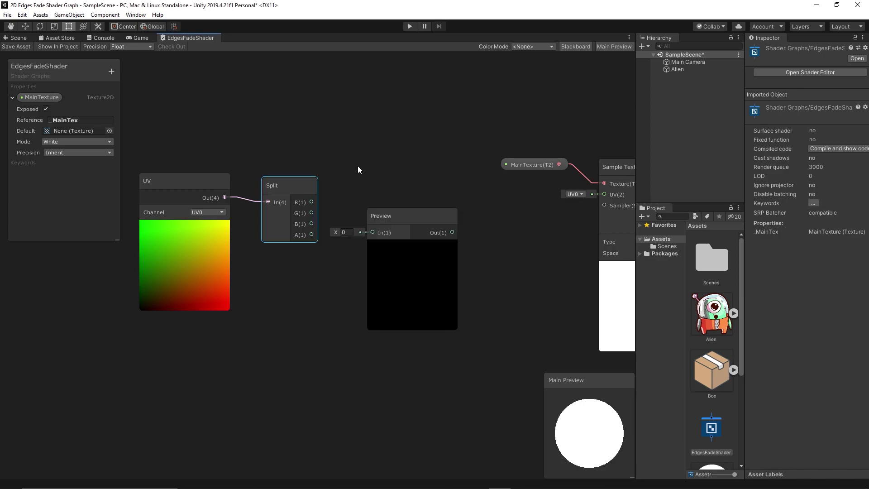
left_click_drag(404, 213, 391, 193)
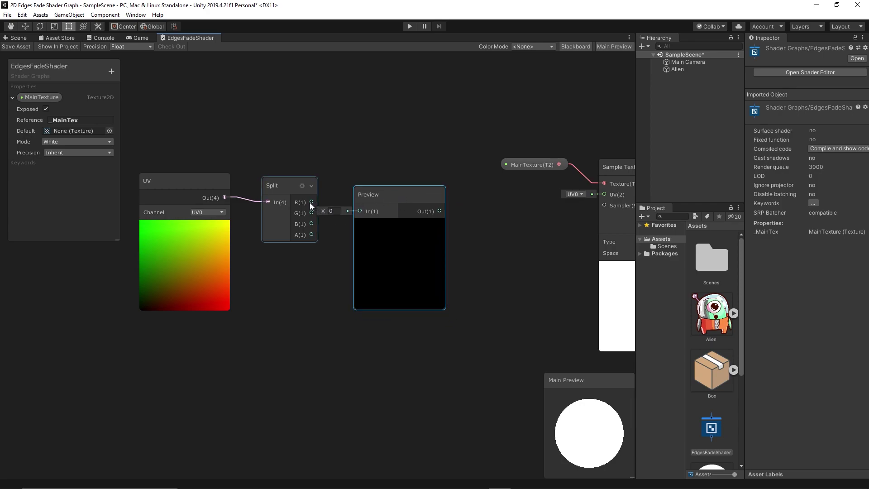
left_click_drag(311, 202, 359, 211)
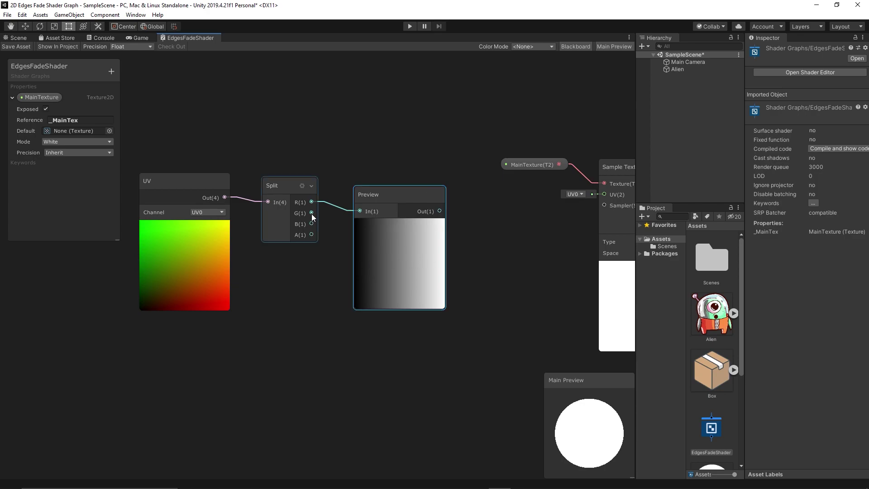
left_click_drag(312, 213, 358, 210)
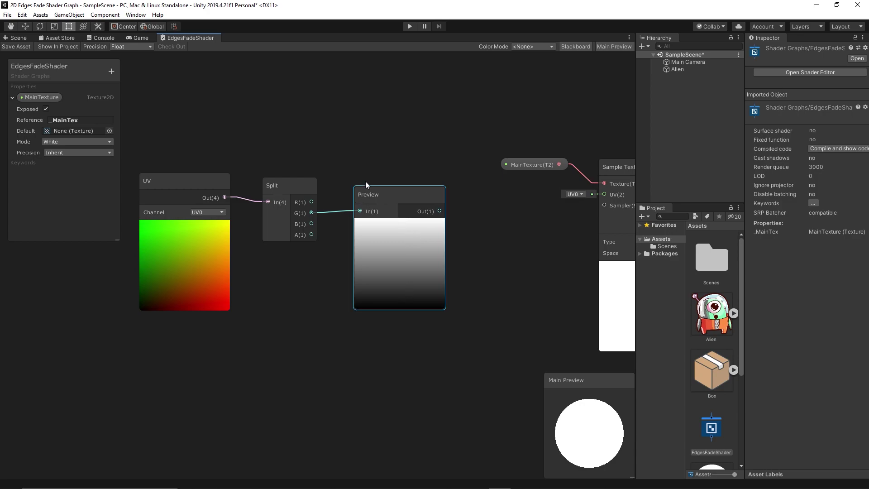
key("Delete")
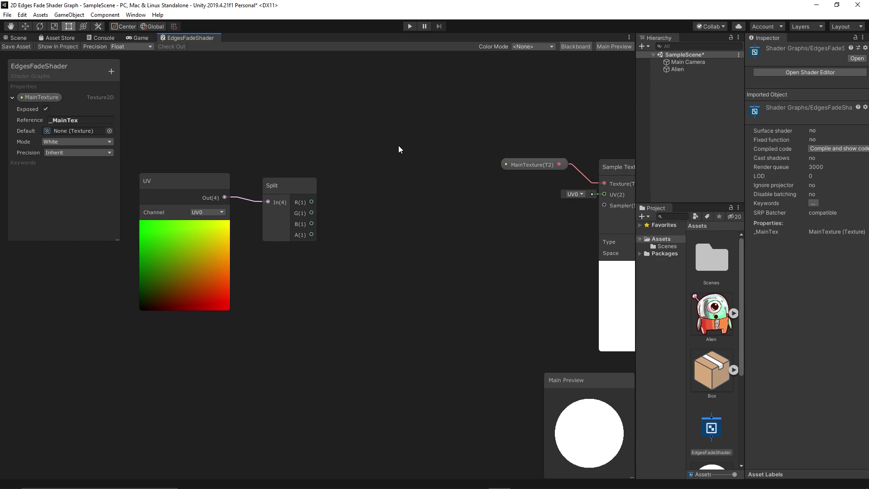
Step: Add a Vector1 property named Visbility and place it in the graph below the Split node
left_click(109, 72)
left_click(145, 77)
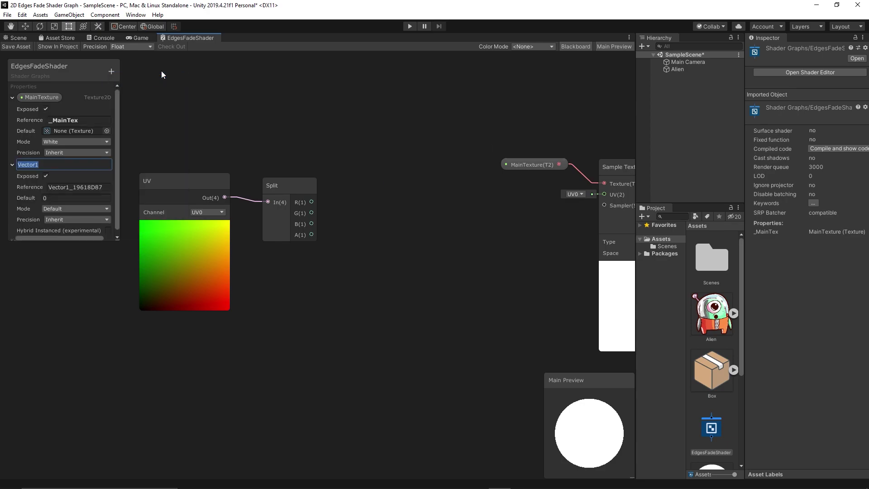
type("Visbility")
key("Return")
left_click_drag(34, 164, 293, 270)
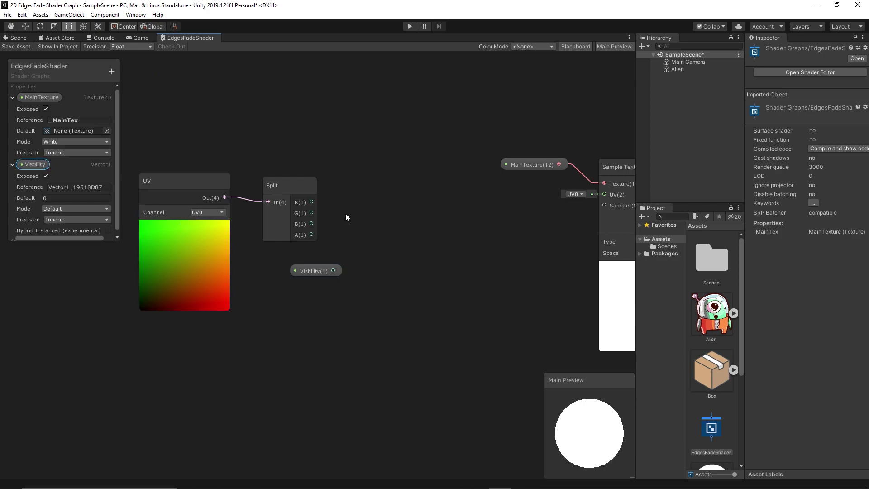
Step: Add a Multiply node with the Split node's R output as A and Visbility as B
right_click(378, 194)
left_click(397, 200)
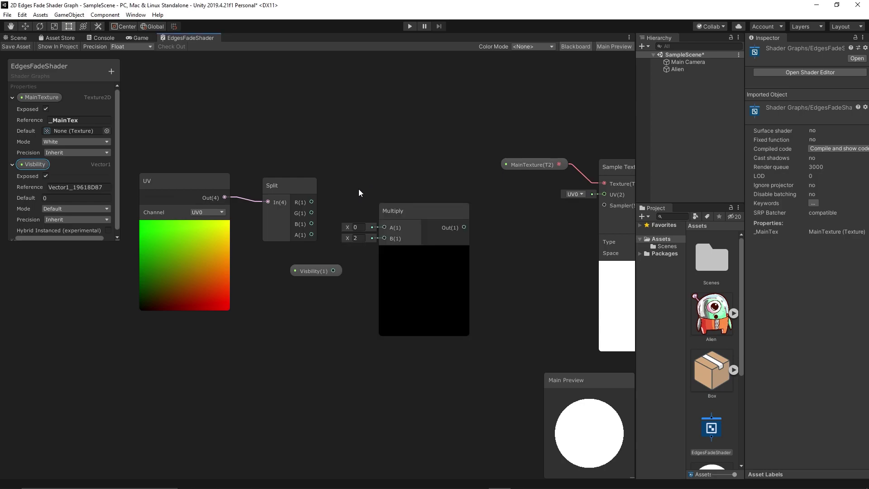
left_click_drag(339, 211, 383, 227)
left_click(405, 210)
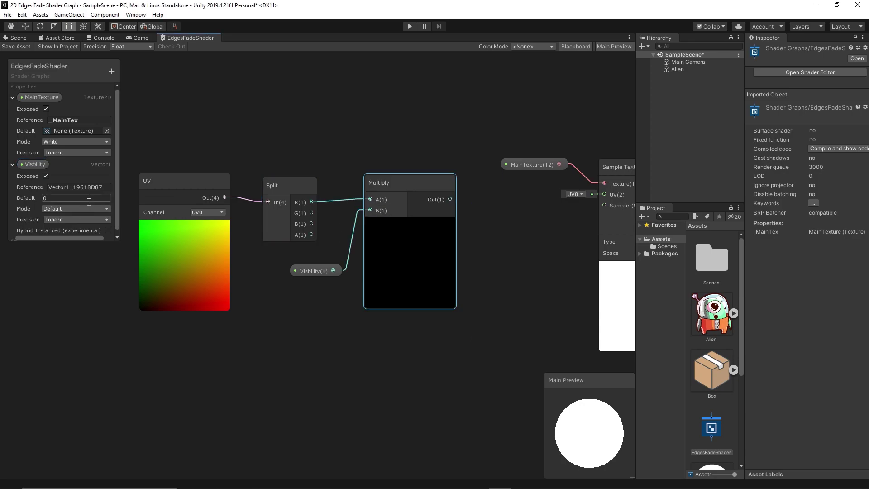
Step: Switch the Visbility property to Slider mode with a range of 0 to 10
scroll(97, 172, "down", 1)
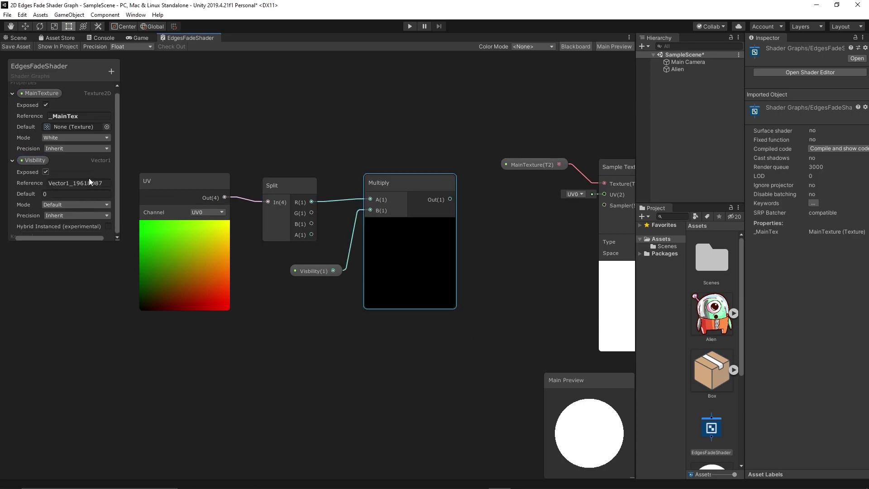
left_click(61, 205)
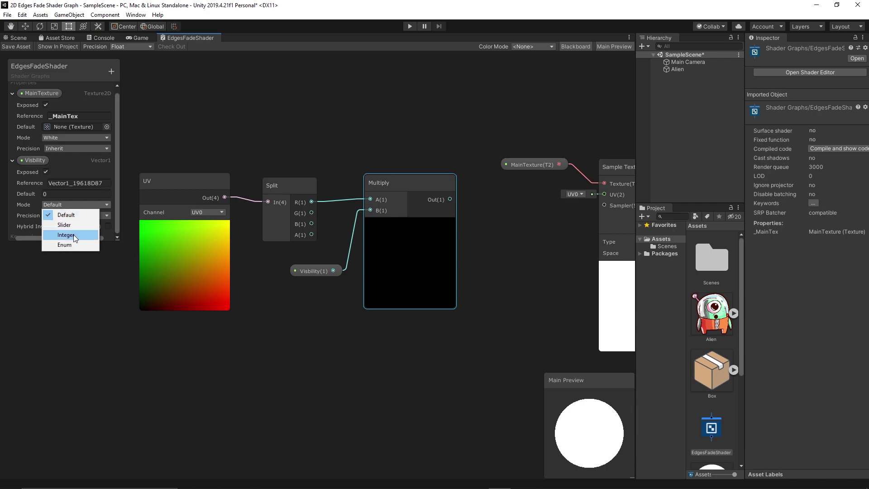
left_click(73, 226)
Step: Test default values of 1 and 2 for the Visbility property and finish with a default of 1
left_click(62, 195)
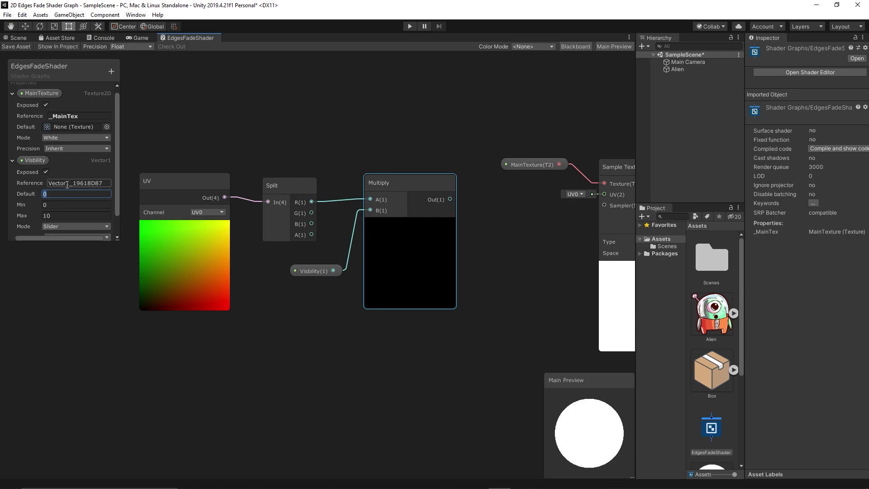
key("Return")
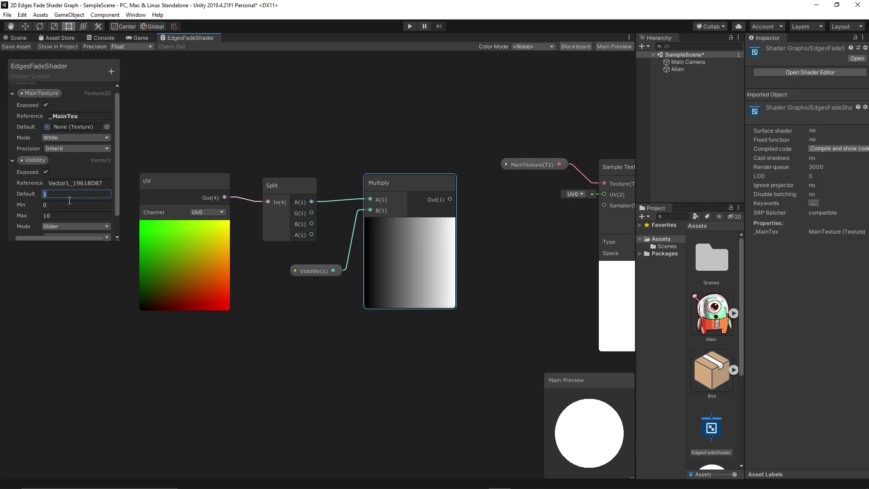
key("Return")
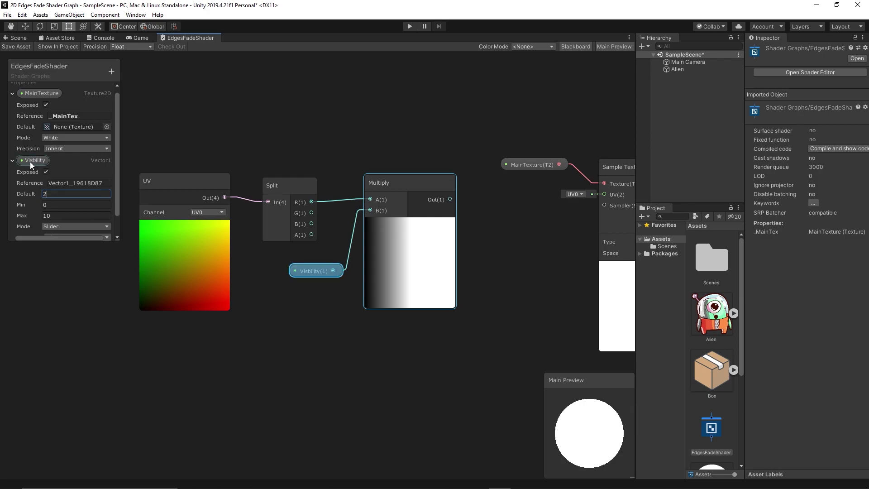
double_click(61, 196)
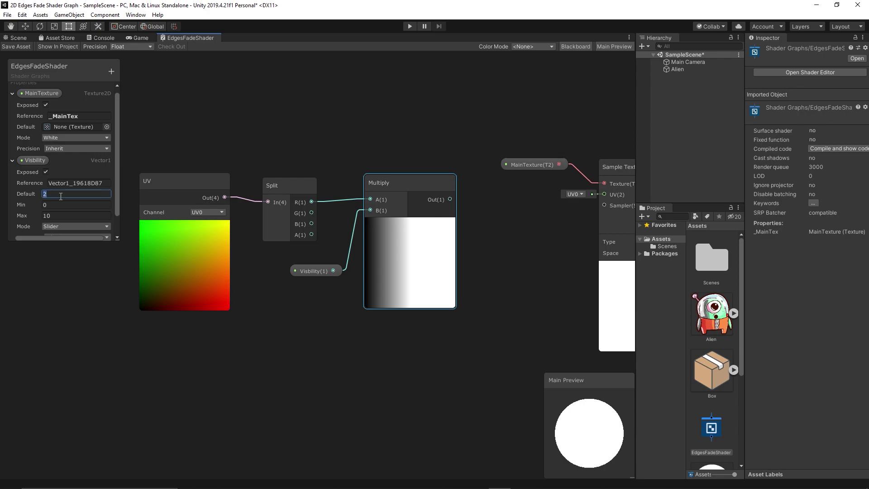
type("1")
Step: Rearrange the graph so the MainTexture and Sample Texture 2D nodes sit above the Multiply node, clear of the master node
left_click_drag(184, 134, 308, 253)
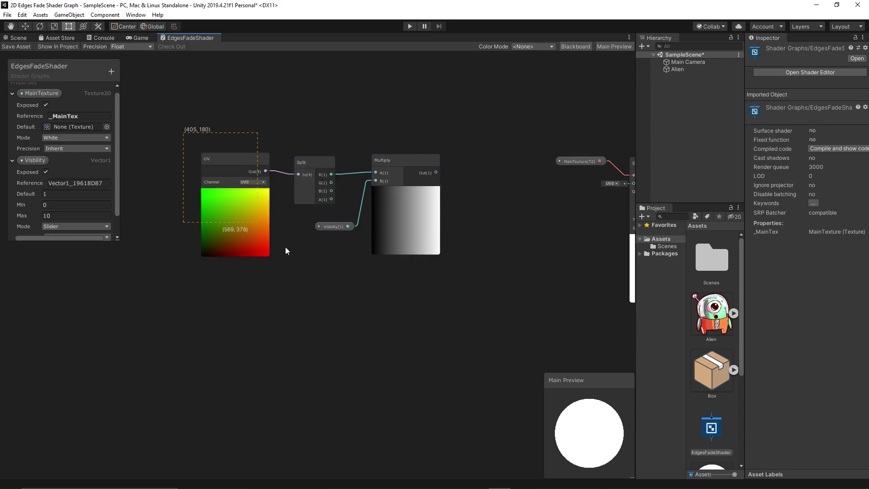
left_click_drag(401, 222, 455, 254)
left_click_drag(154, 145, 446, 298)
left_click_drag(475, 278, 557, 352)
middle_click_drag(534, 139, 351, 88)
left_click_drag(352, 89, 355, 110)
Step: Add a second Multiply node taking the texture's RGBA as A and the first Multiply's output as B, and connect its output to the master's Color
key("space")
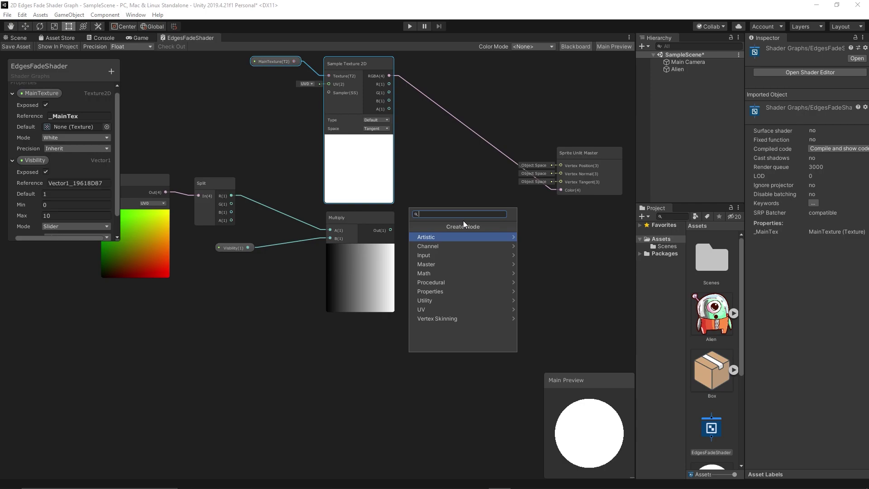
type("mull")
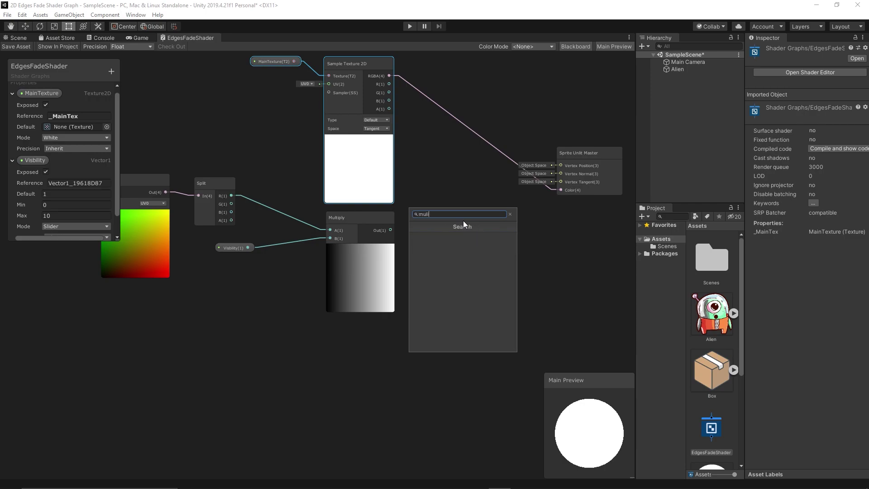
key("Return")
left_click_drag(390, 76, 442, 212)
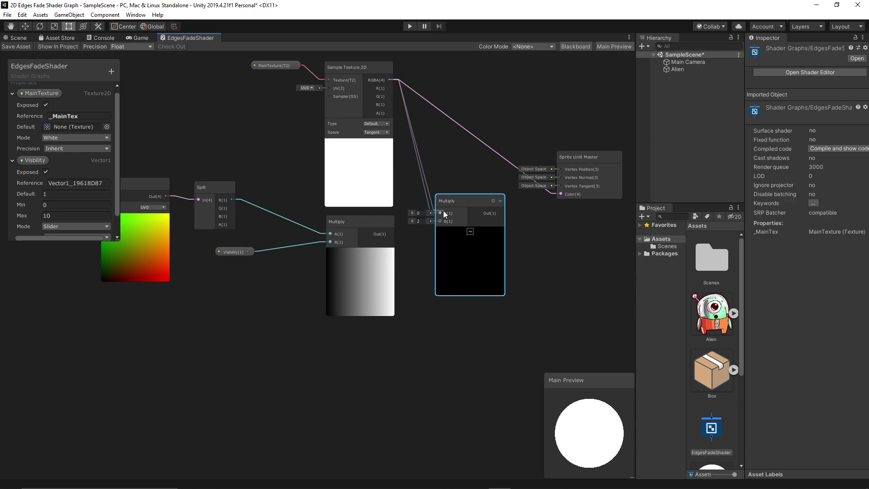
left_click_drag(393, 233, 441, 221)
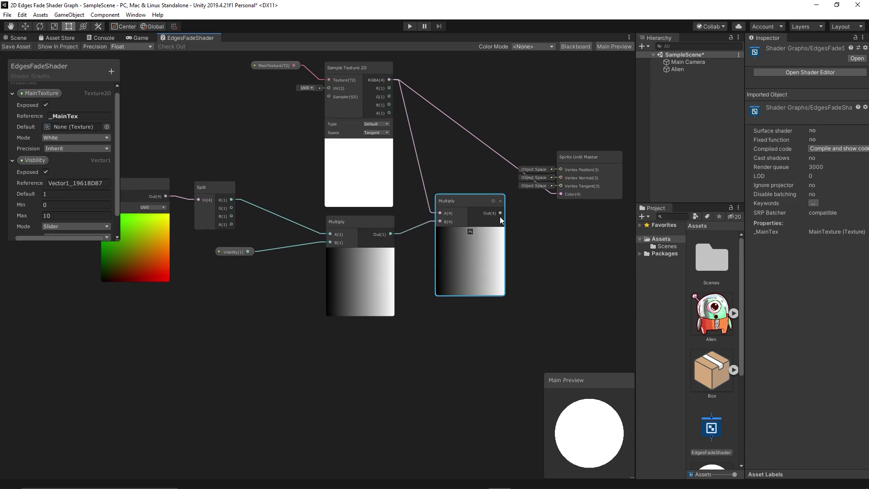
left_click_drag(500, 213, 558, 193)
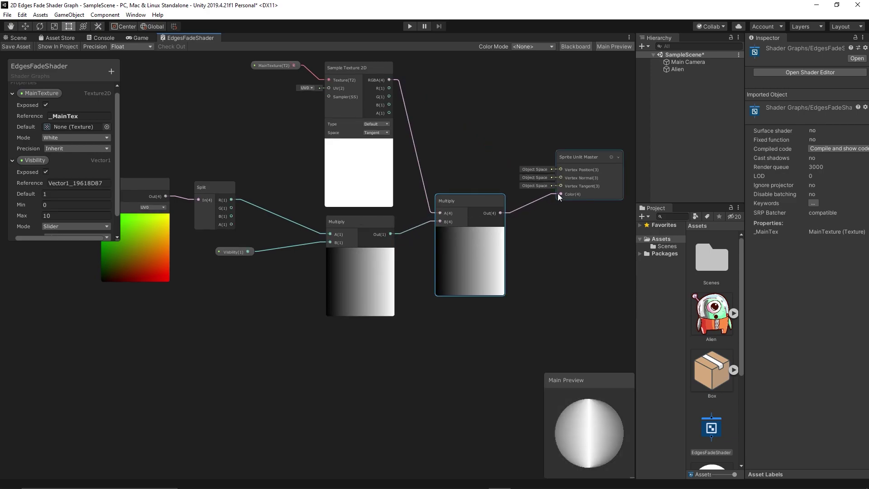
Step: Save the shader and, in the Scene view, set Visbility to 2.2 on the Alien's FadeMat material
left_click(18, 47)
left_click(16, 37)
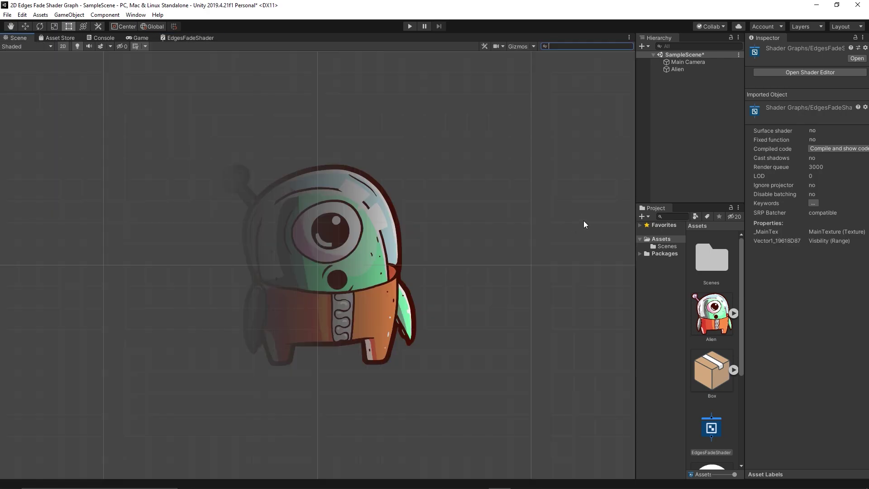
left_click(678, 69)
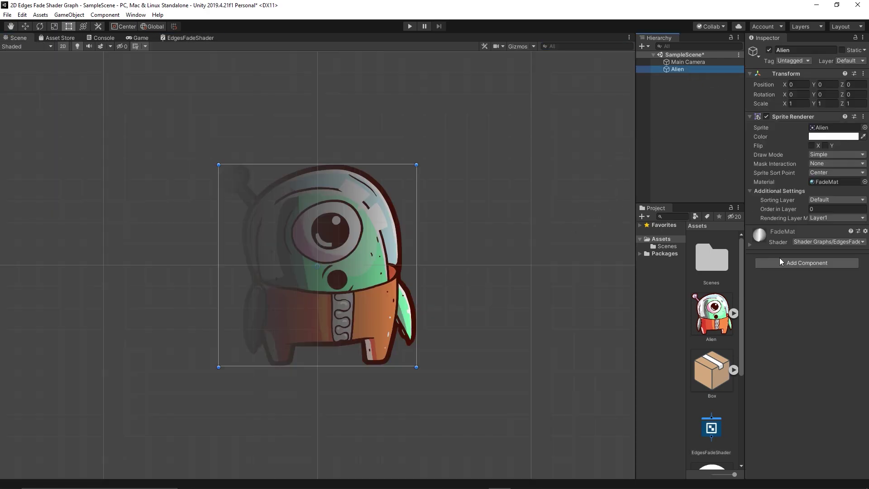
left_click(749, 245)
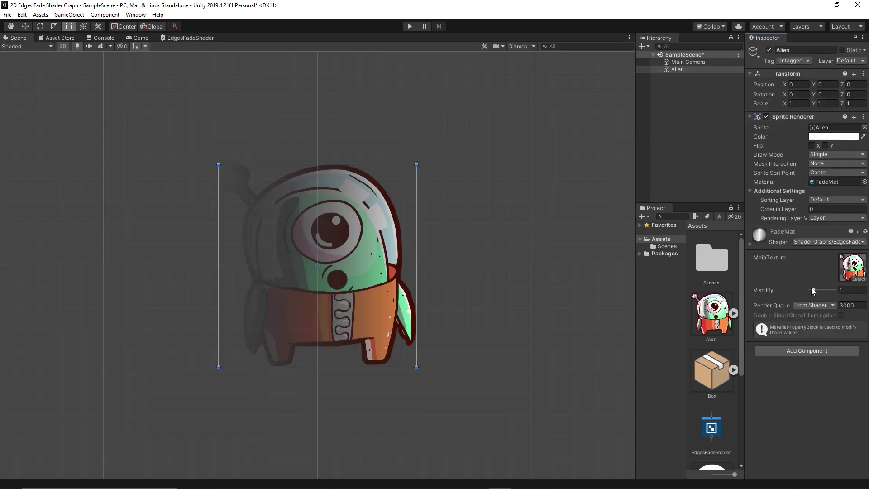
mouse_move(813, 291)
left_mouse_down()
mouse_move(826, 285)
mouse_move(815, 276)
left_mouse_up()
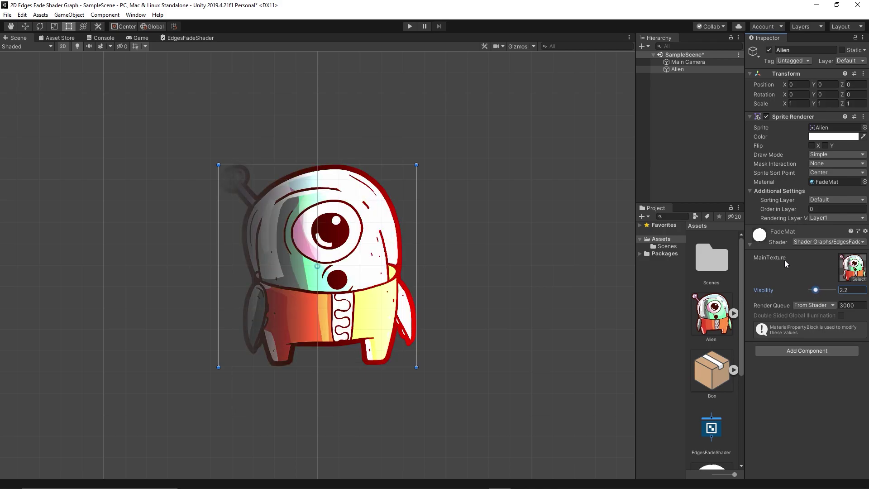
Step: In the shader graph, feed the second Multiply's A input from the Sample Texture 2D node's A output instead of RGBA
left_click(181, 38)
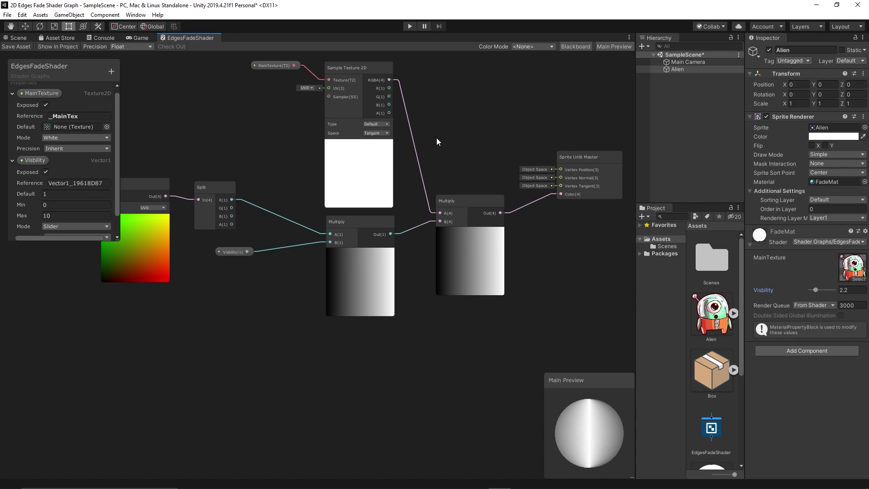
right_click(414, 86)
middle_click_drag(403, 112, 402, 127)
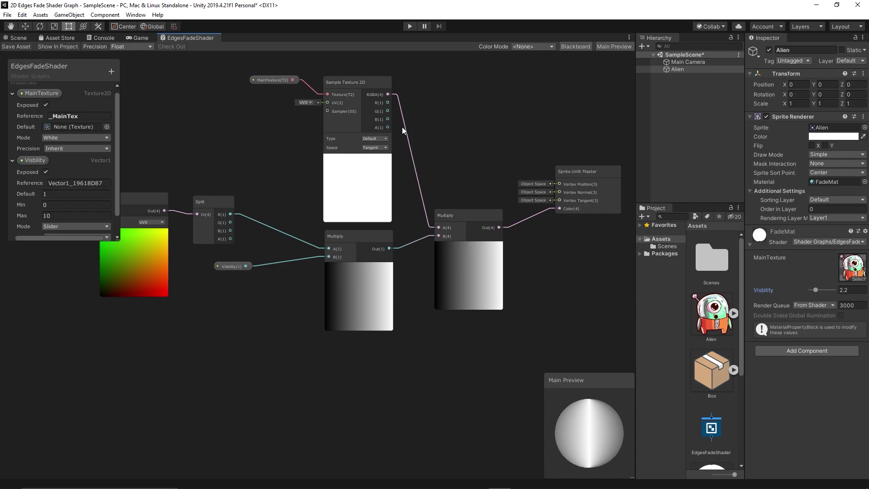
left_click_drag(387, 126, 439, 227)
middle_click_drag(472, 126, 452, 184)
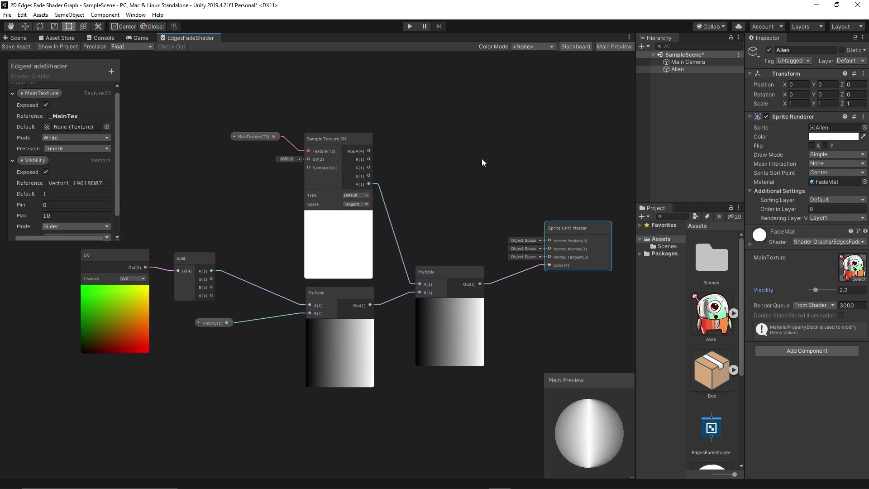
Step: Move the Sprite Unlit Master node aside and add a Combine node fed by the Sample Texture 2D node's R, G and B outputs
left_click(584, 228)
right_click(474, 157)
left_click(498, 164)
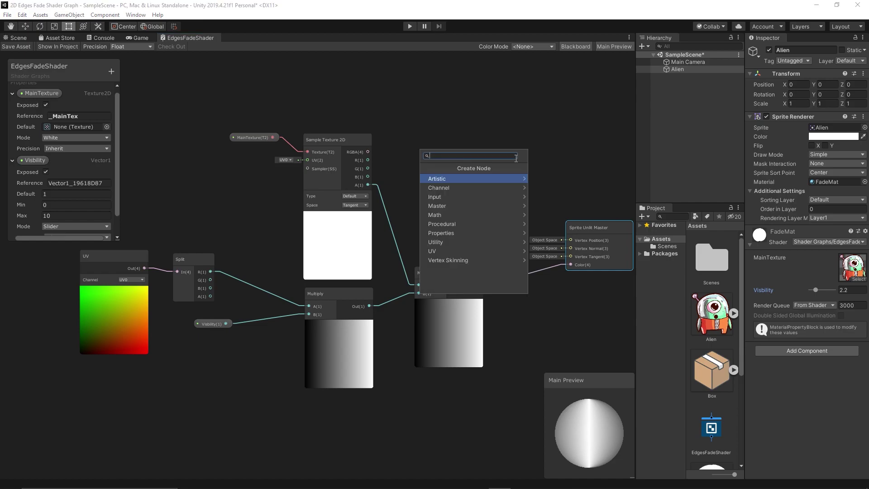
type("combine")
key("Return")
left_click_drag(368, 159, 502, 155)
left_click_drag(374, 166, 501, 164)
left_click_drag(368, 176, 501, 172)
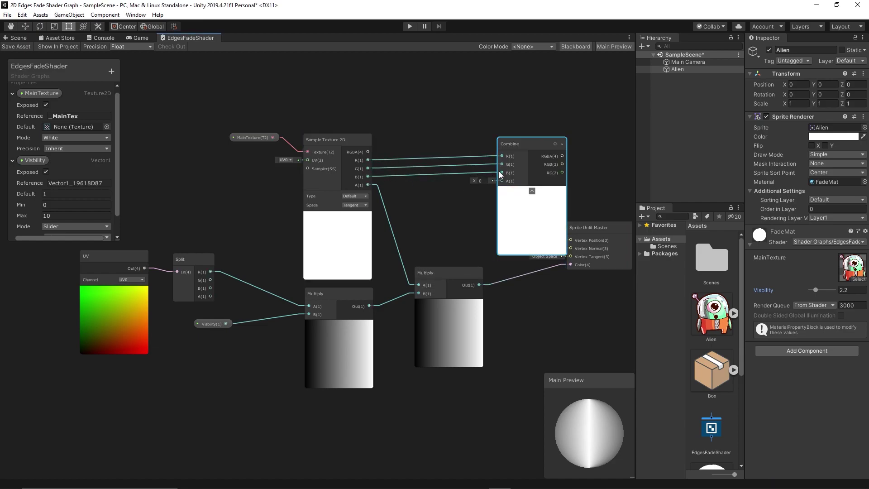
Step: Set the MainTexture property's default to the Alien texture and switch the Main Preview mesh to Quad
left_click(107, 128)
double_click(539, 168)
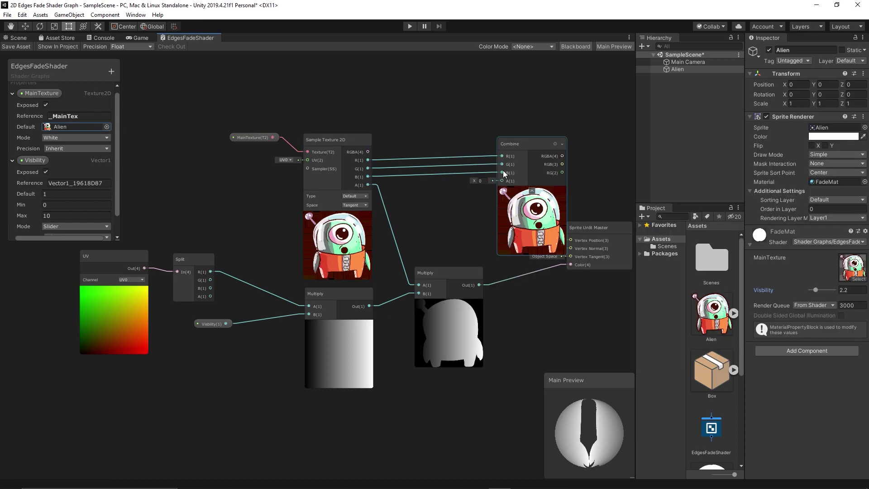
middle_click_drag(577, 140, 493, 133)
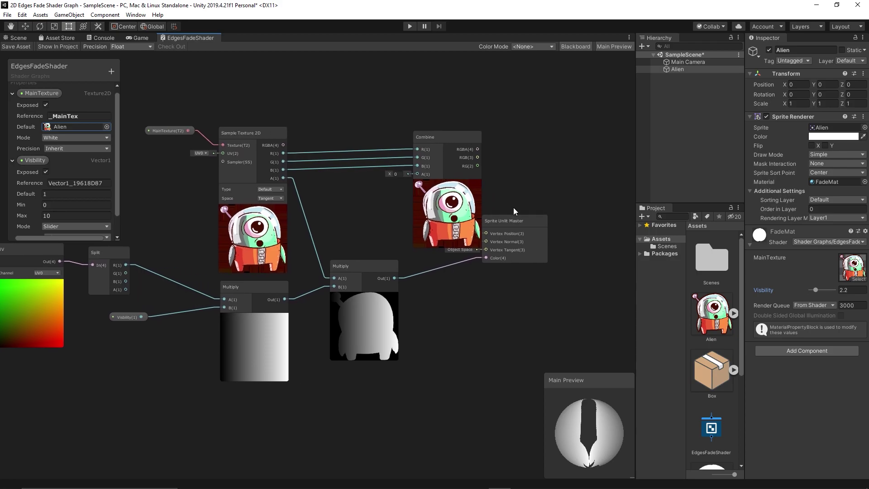
right_click(599, 424)
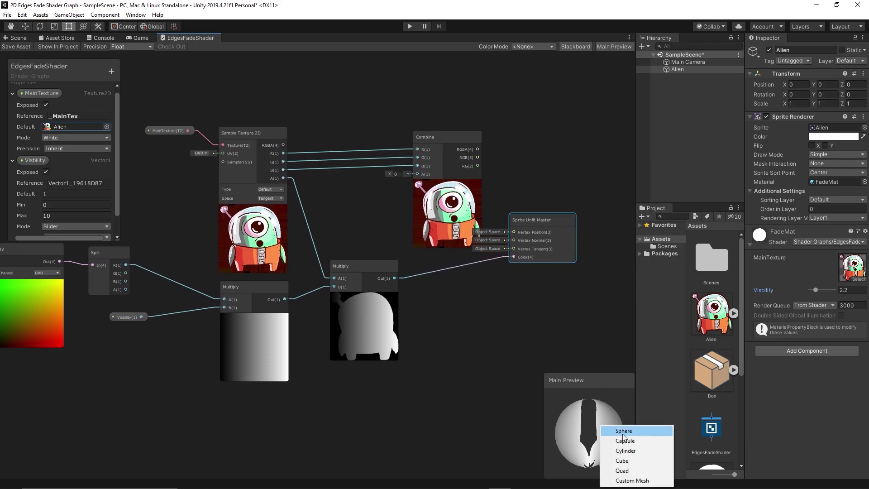
left_click(622, 470)
Step: Connect the second Multiply's output to the Combine node's A input, and Combine's RGBA to the master's Color
left_click_drag(442, 137, 445, 140)
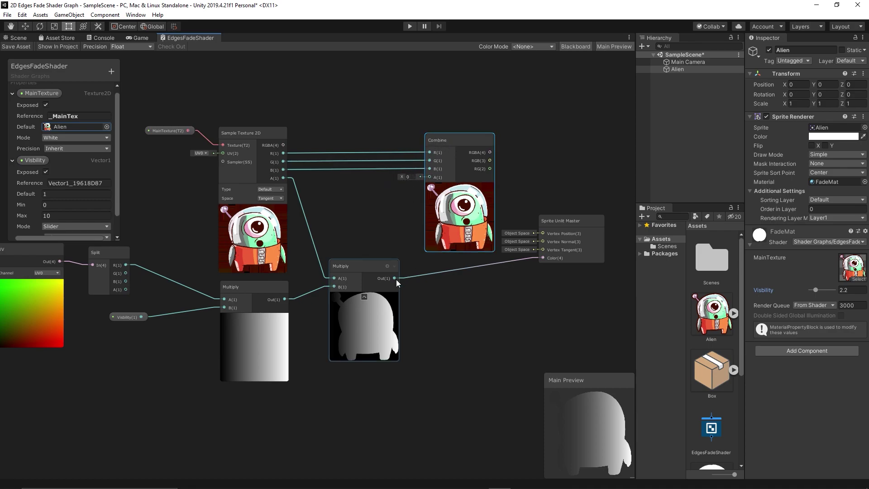
left_click_drag(395, 278, 430, 177)
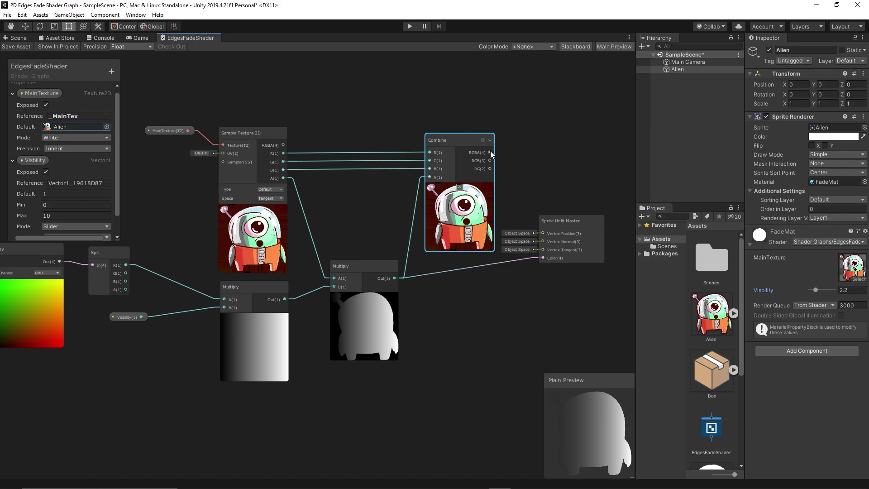
left_click_drag(490, 152, 542, 258)
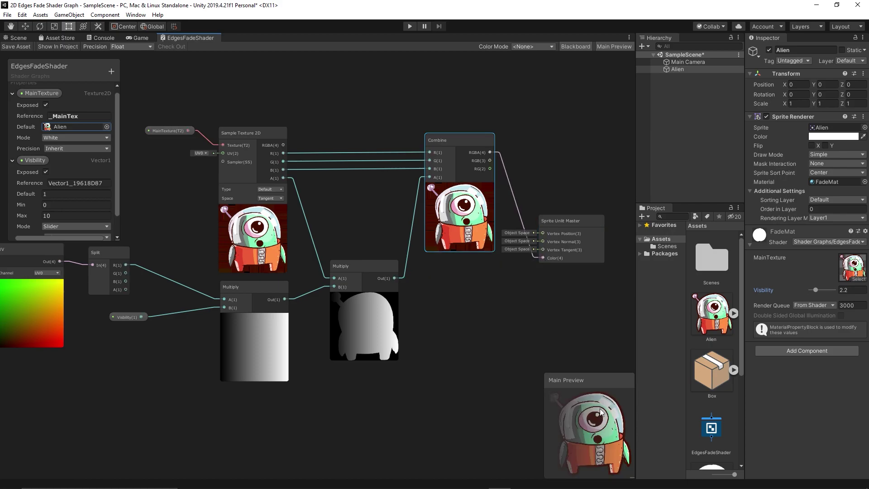
Step: Save the shader and set FadeMat's Visbility to 6.1 while viewing the Alien in the Scene view
left_click(22, 46)
left_click(18, 38)
mouse_move(815, 289)
left_mouse_down()
mouse_move(835, 290)
mouse_move(818, 289)
mouse_move(825, 291)
left_mouse_up()
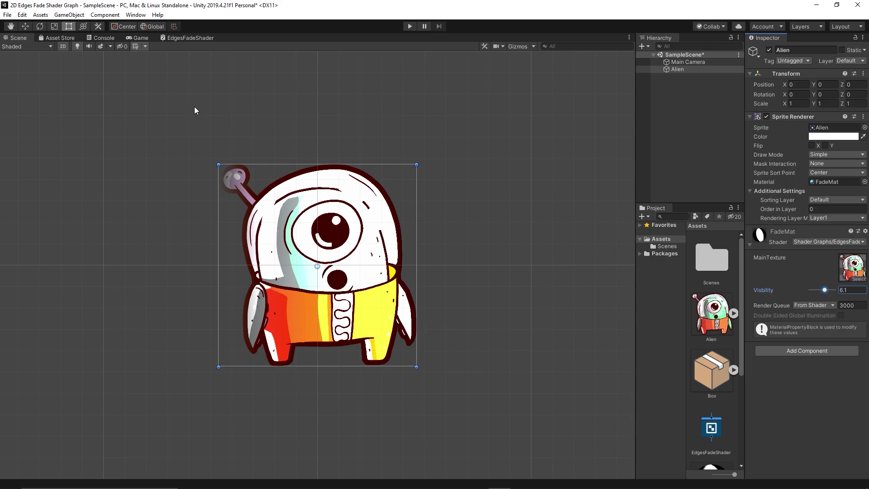
Step: In the shader graph, move the Sprite Unlit Master and Combine nodes farther from the second Multiply to make room for another node
left_click(189, 37)
left_click_drag(570, 220, 620, 220)
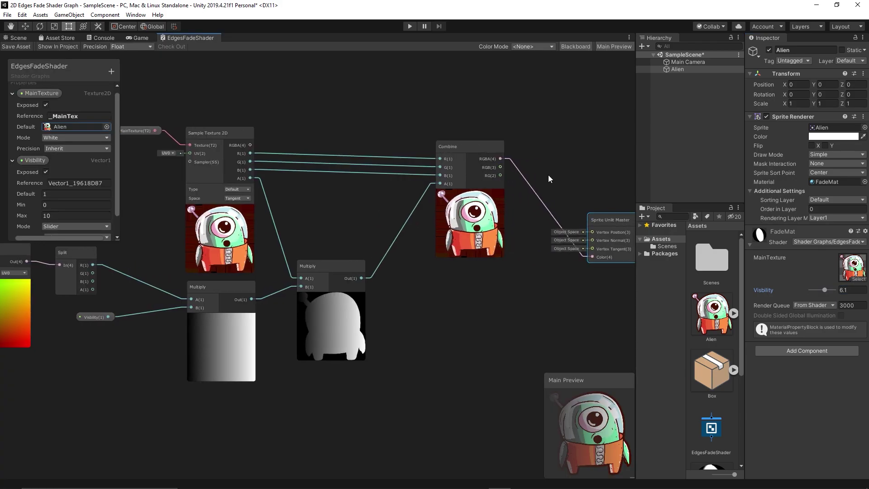
middle_click_drag(545, 170, 594, 167)
left_click_drag(538, 157, 551, 157)
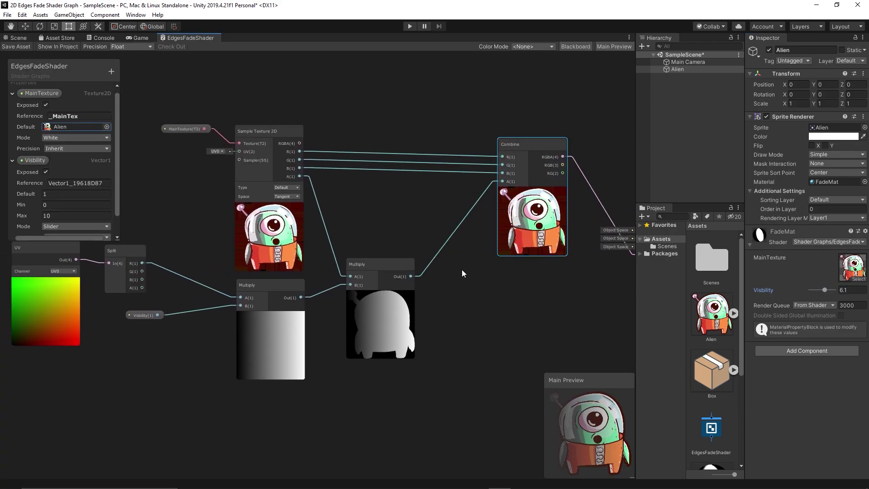
Step: Insert a Saturate node between the second Multiply's output and the Combine node's A input
right_click(443, 270)
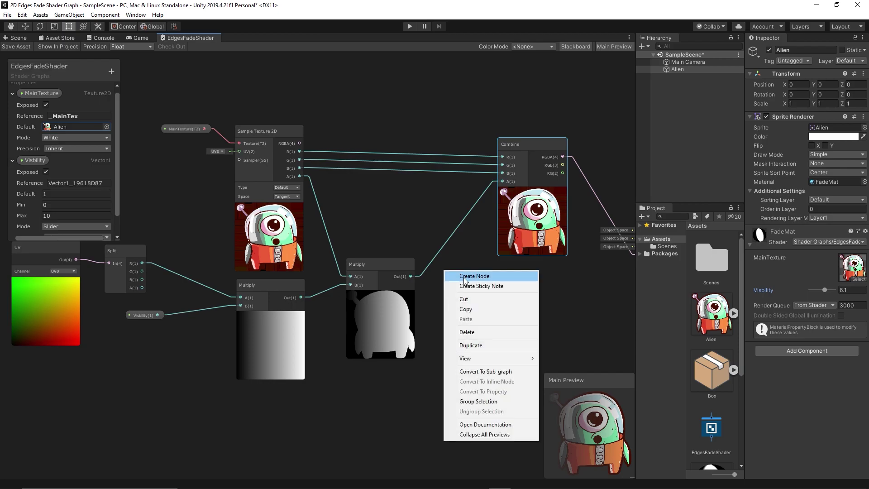
left_click(494, 276)
type("saturate")
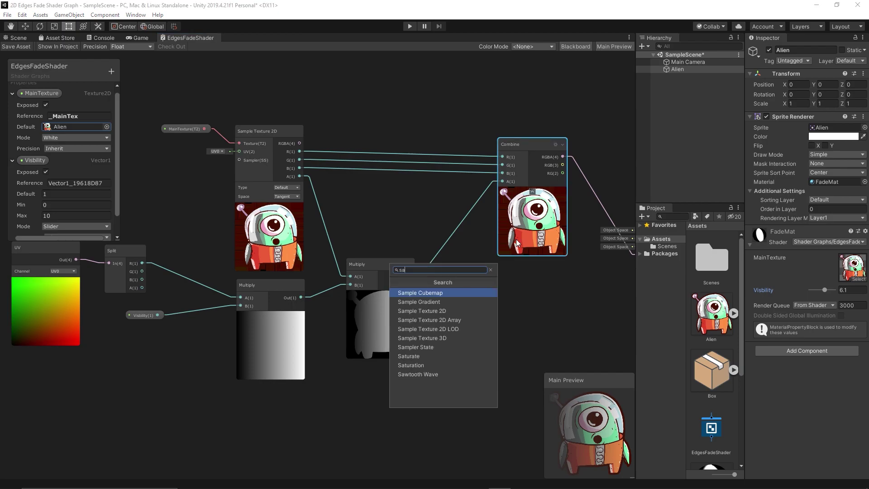
key("Return")
left_click_drag(525, 206, 530, 188)
middle_click_drag(573, 113, 498, 117)
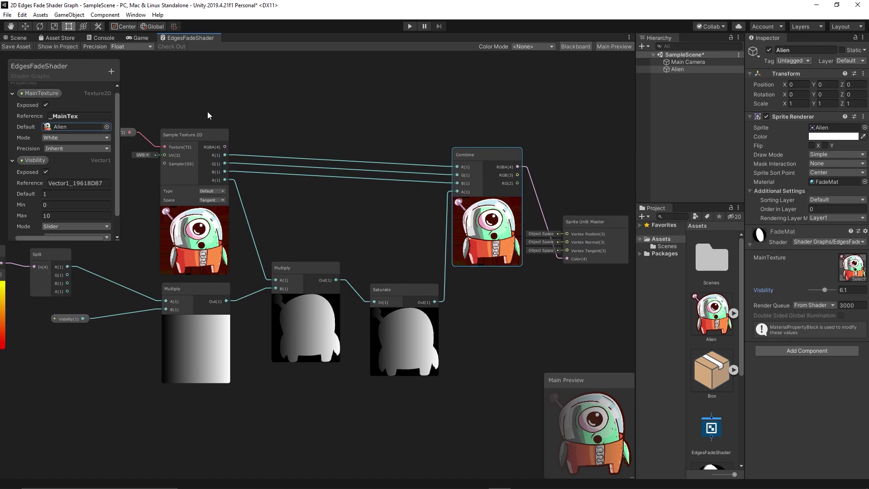
Step: In the Scene view, test FadeMat's Visbility at higher values such as 8, and finish with 1.8
left_click(23, 38)
mouse_move(825, 293)
left_mouse_down()
mouse_move(810, 290)
mouse_move(833, 283)
mouse_move(810, 281)
mouse_move(836, 289)
left_mouse_up()
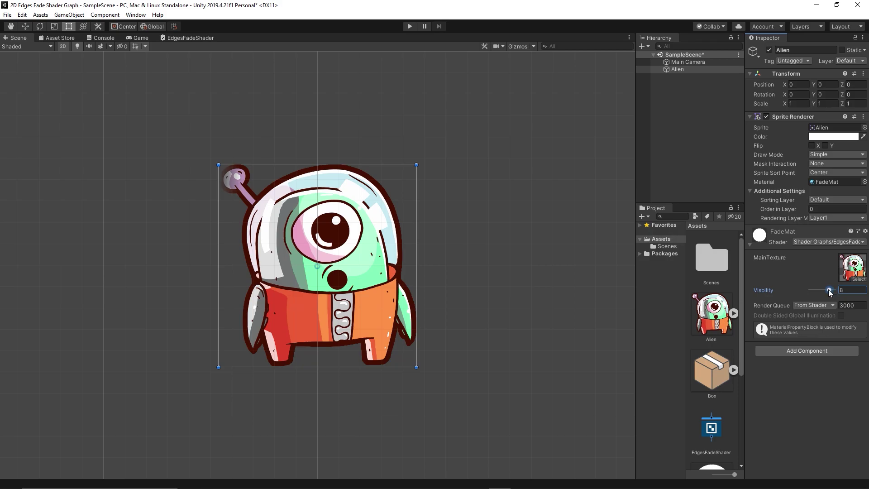
left_click_drag(827, 291, 818, 291)
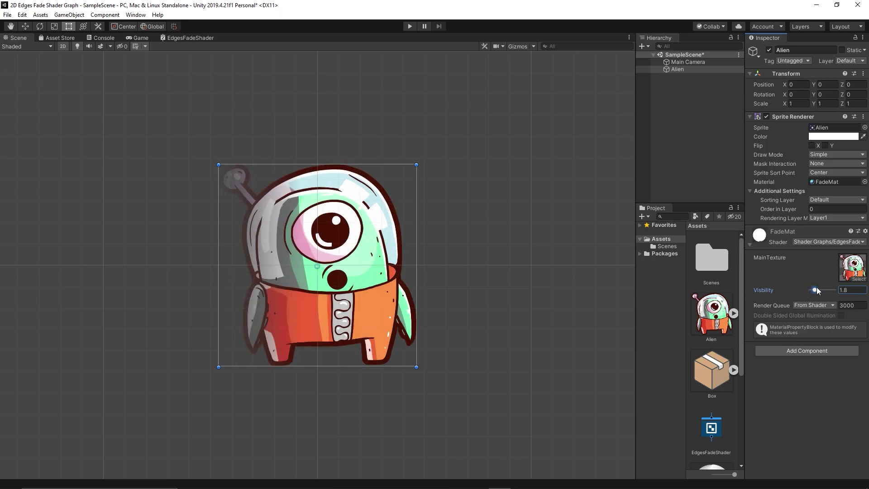
Step: Back in the shader graph, add a One Minus node below the first Multiply and feed it from the Split node's R output
left_click(190, 37)
right_click(433, 292)
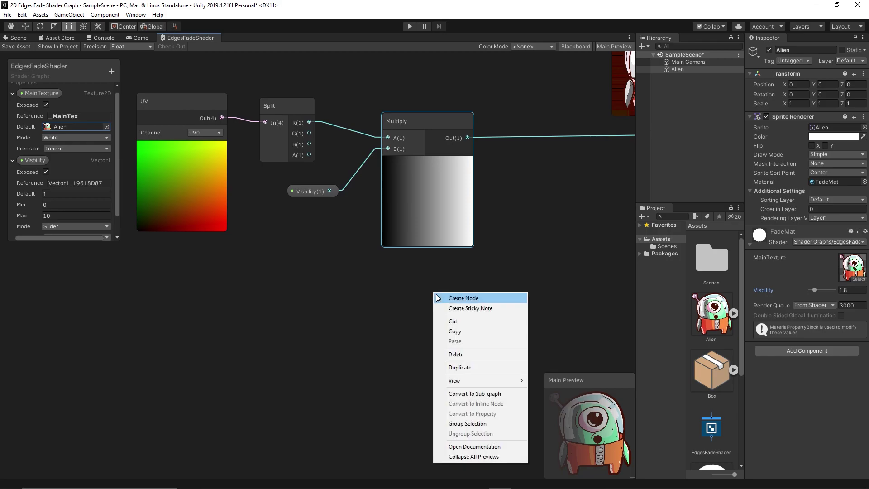
left_click(407, 271)
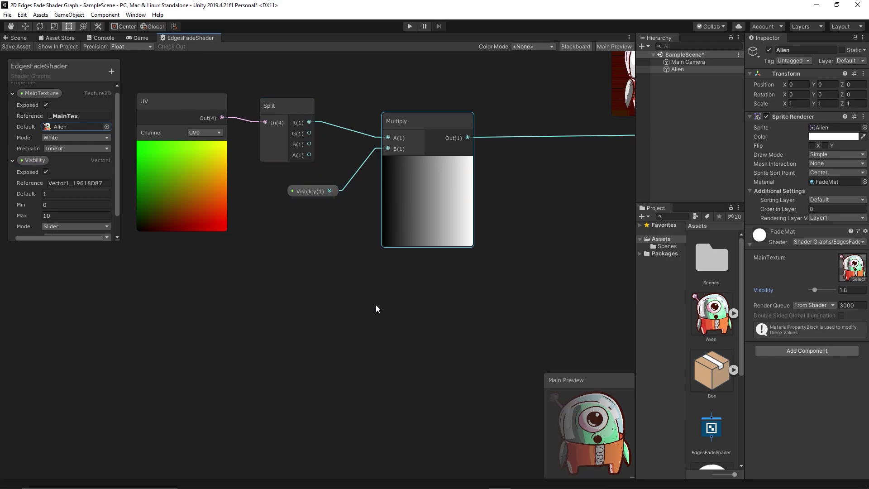
right_click(357, 305)
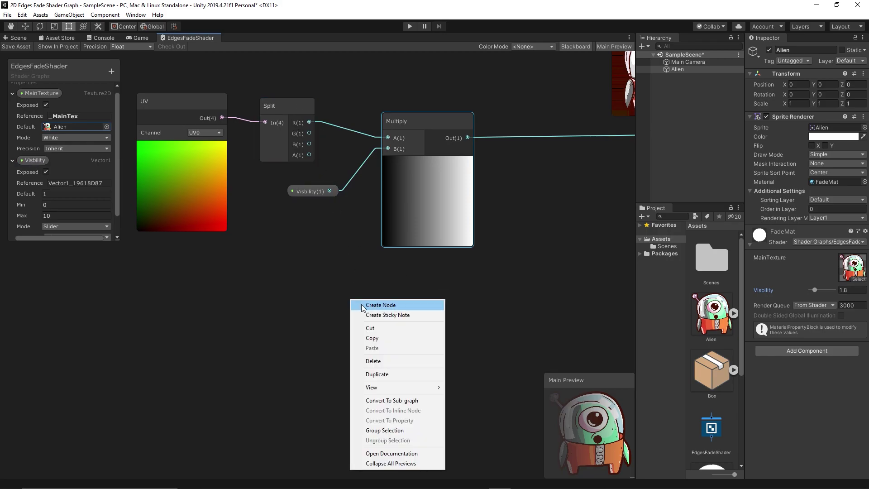
left_click(363, 306)
type("on")
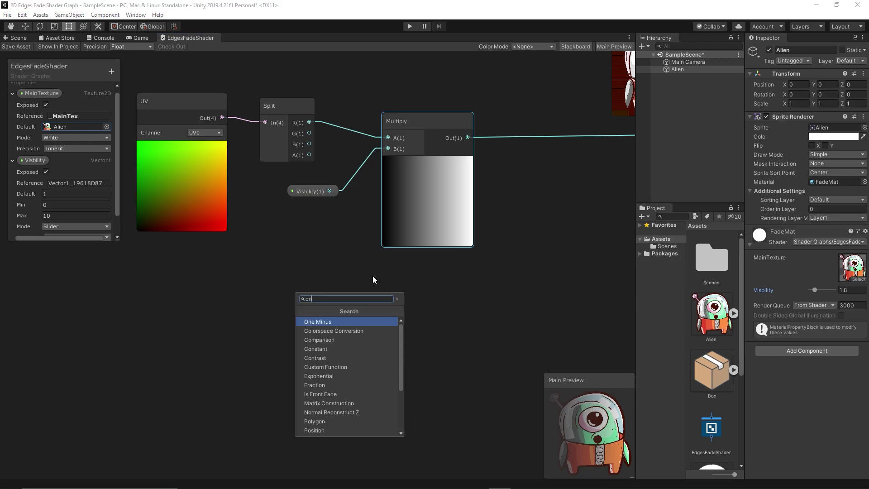
key("Return")
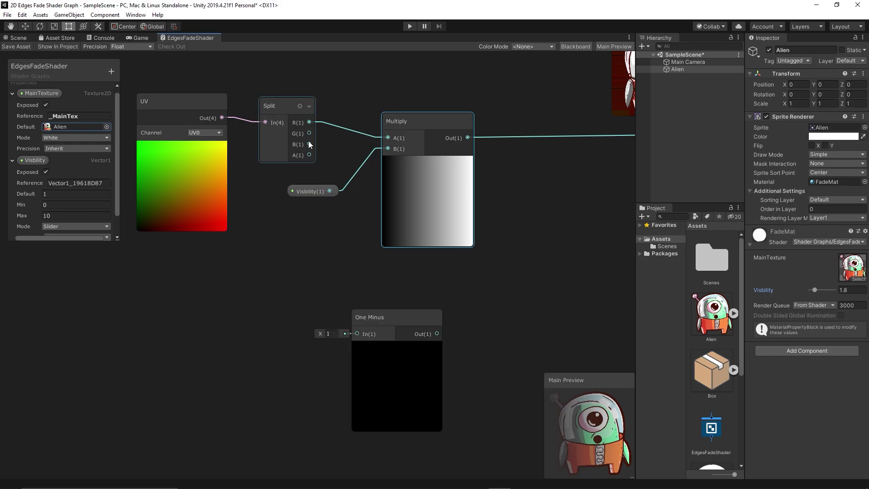
left_click_drag(309, 123, 357, 334)
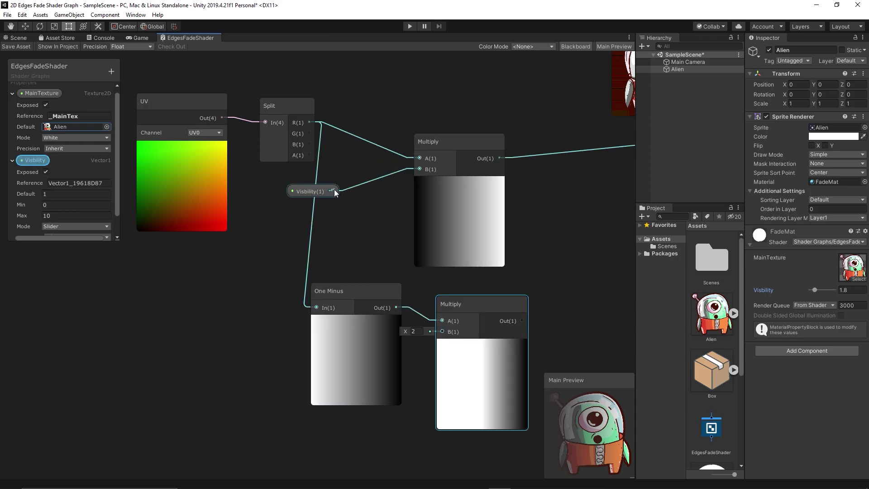
Step: Add a Multiply node with One Minus as A and Visbility as B, and align it below the first Multiply
left_click_drag(333, 191, 442, 331)
middle_click_drag(509, 255, 508, 256)
left_click_drag(438, 301, 424, 295)
left_click_drag(440, 202, 448, 201)
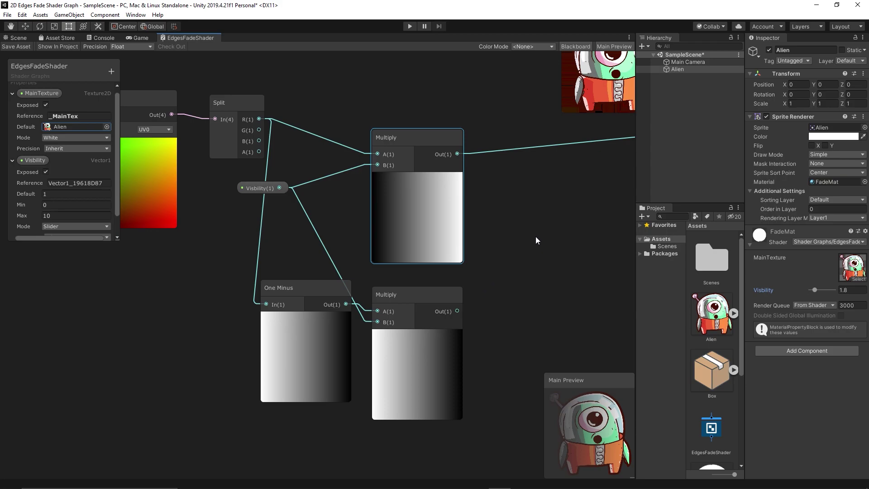
Step: Add a Multiply node that combines the outputs of both visibility Multiply nodes, and feed it into the alpha Multiply's B input
key("space")
type("mu")
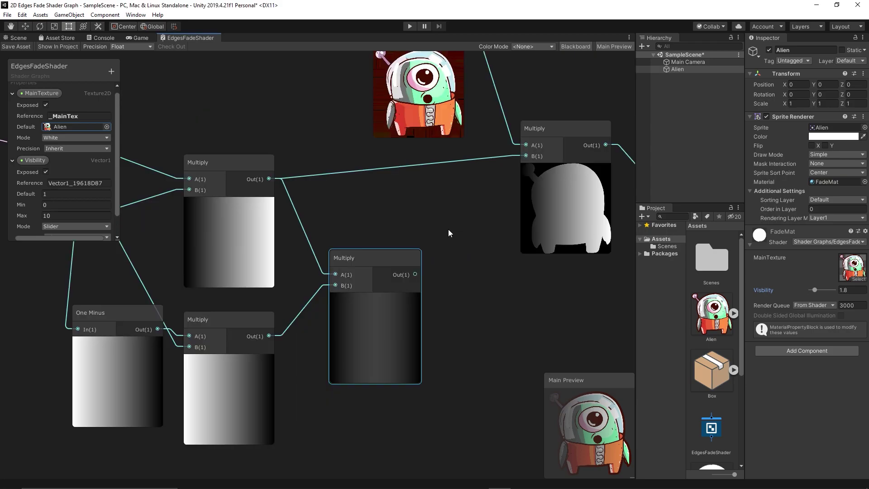
left_click_drag(414, 274, 526, 156)
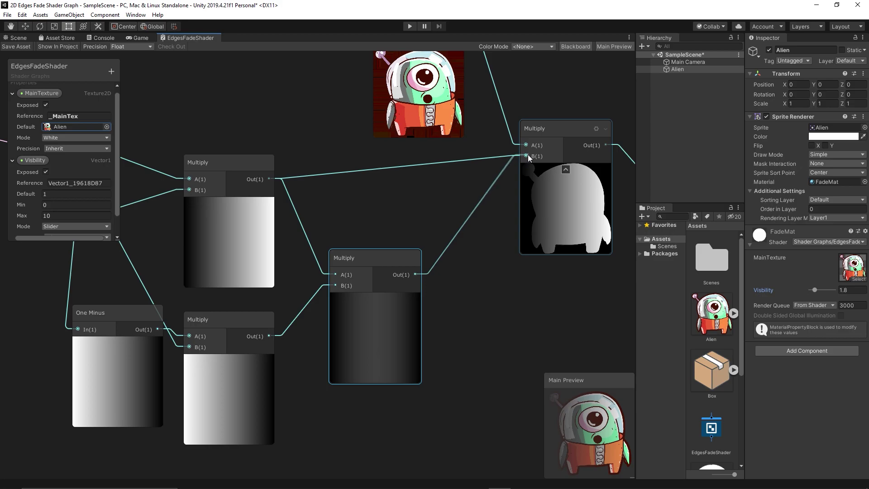
middle_click_drag(488, 224, 475, 251)
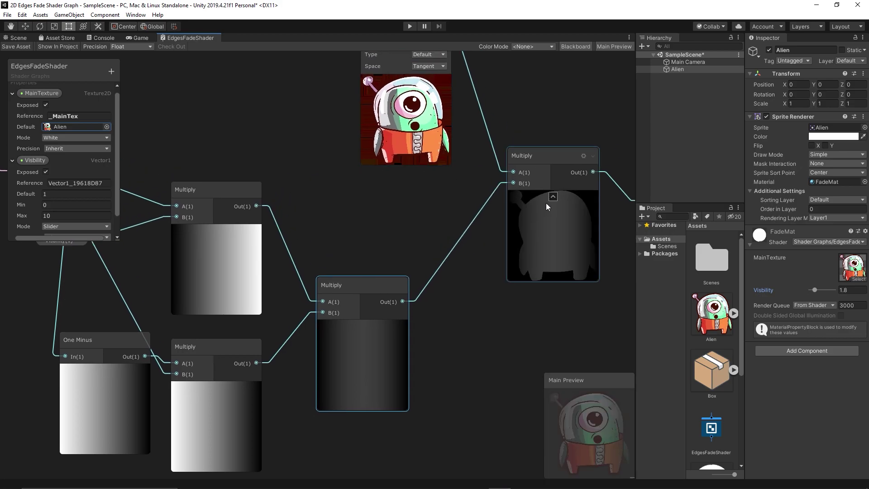
Step: Save the shader graph and test the fade in the Scene view with FadeMat's Visibility at 2.2
left_click(19, 38)
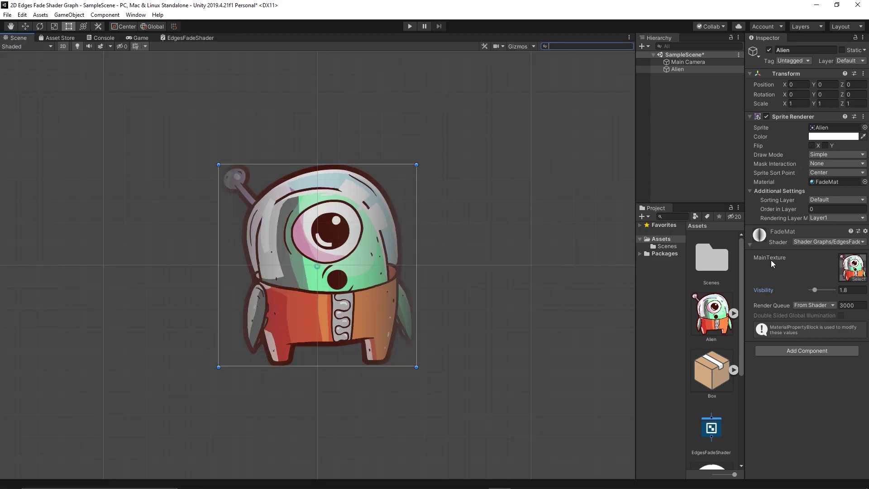
left_click_drag(816, 290, 817, 286)
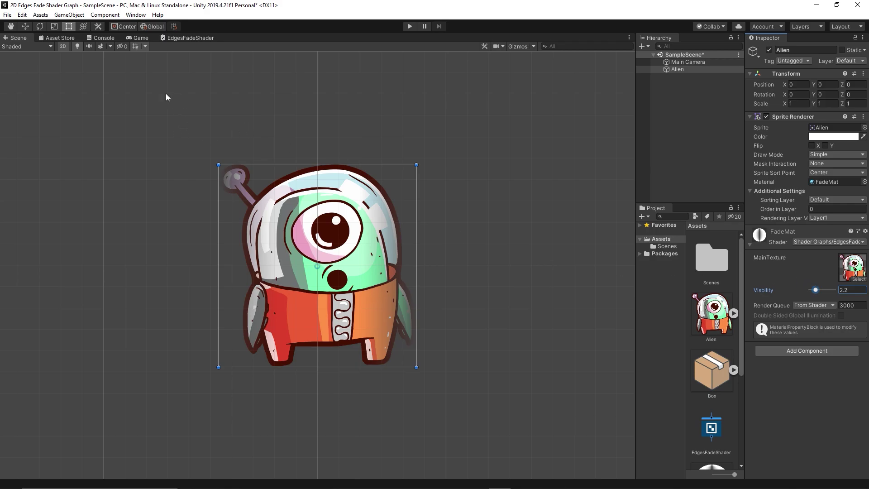
Step: Back in the shader graph, add a Boolean property named LeftFade and enable its default value
left_click(190, 38)
left_click(111, 71)
left_click(141, 170)
type("Lr")
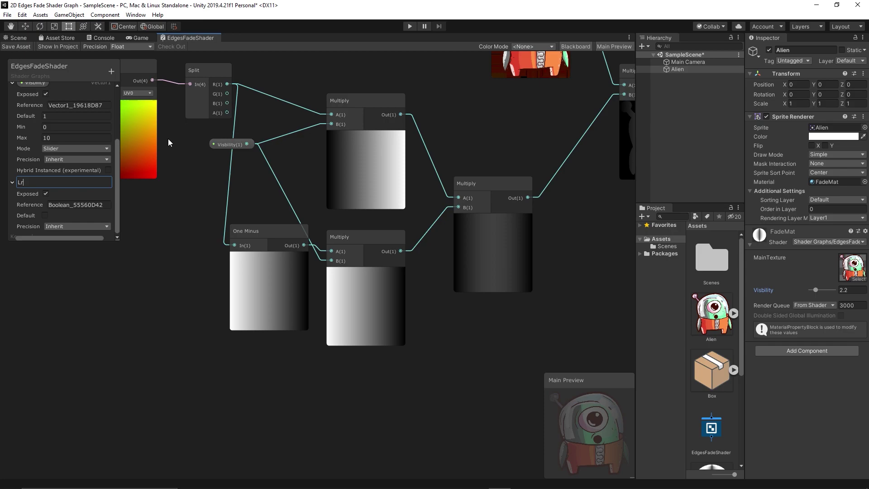
type("ftFade")
key("Return")
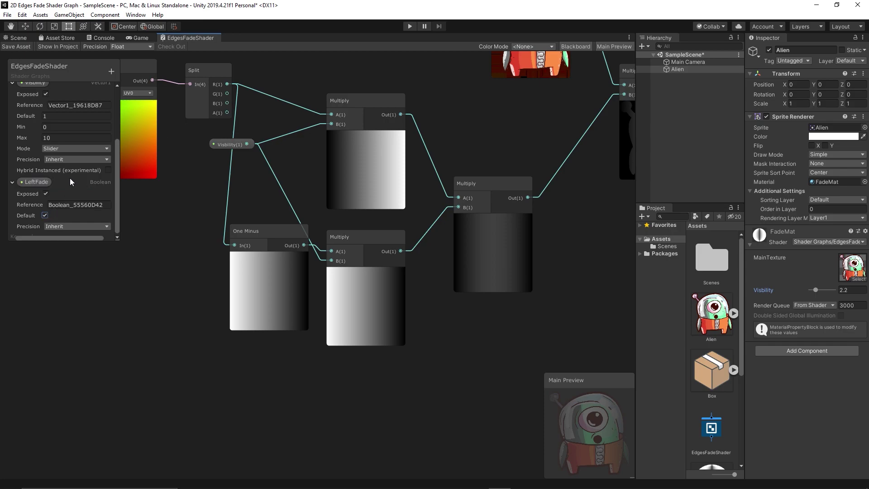
Step: Add a Branch node with LeftFade as Predicate and the first Multiply as True, feeding the combining Multiply's A input
right_click(457, 106)
left_click(470, 111)
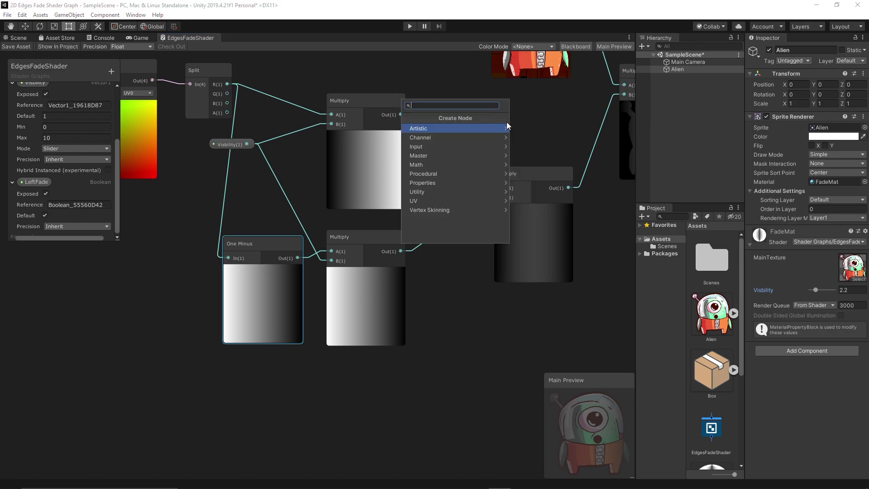
type("b")
left_click(418, 164)
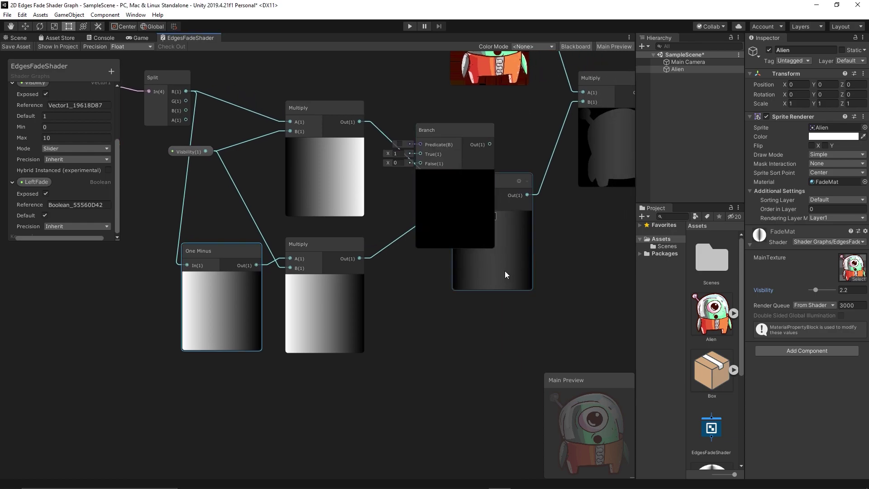
left_click_drag(504, 271, 534, 242)
left_click_drag(36, 181, 383, 84)
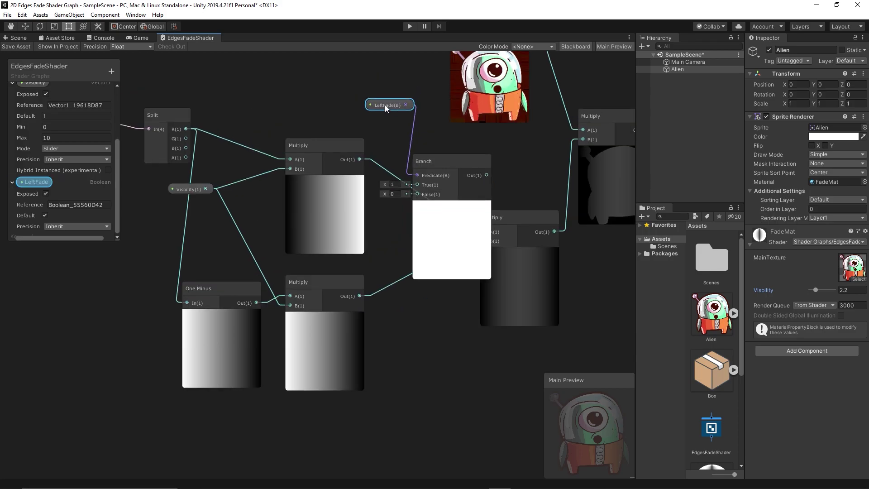
left_click_drag(384, 104, 380, 113)
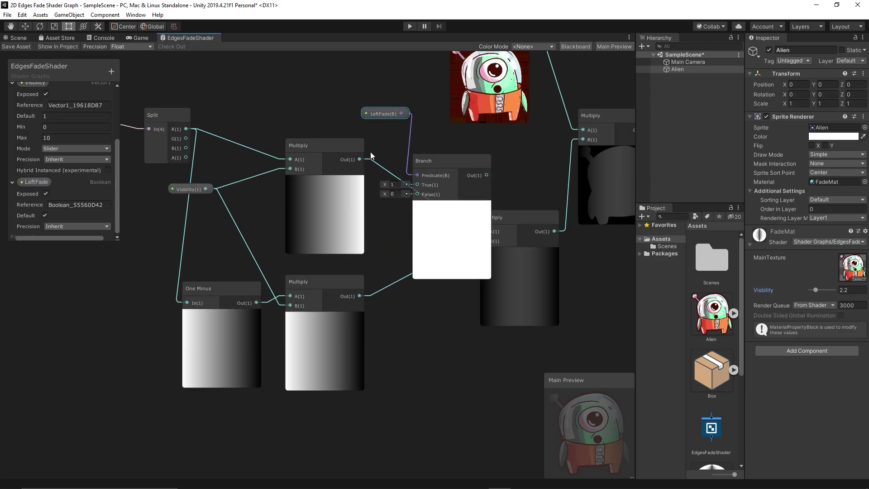
left_click_drag(361, 161, 417, 186)
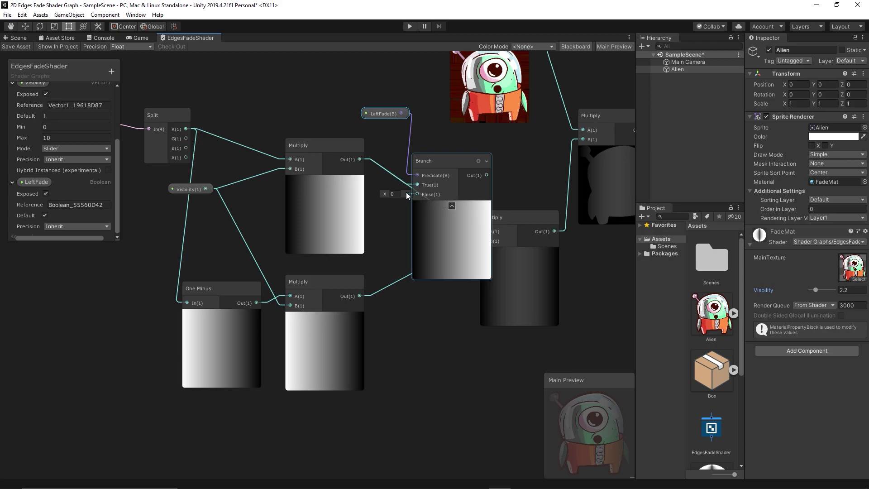
left_click(515, 224)
left_click_drag(514, 221, 522, 222)
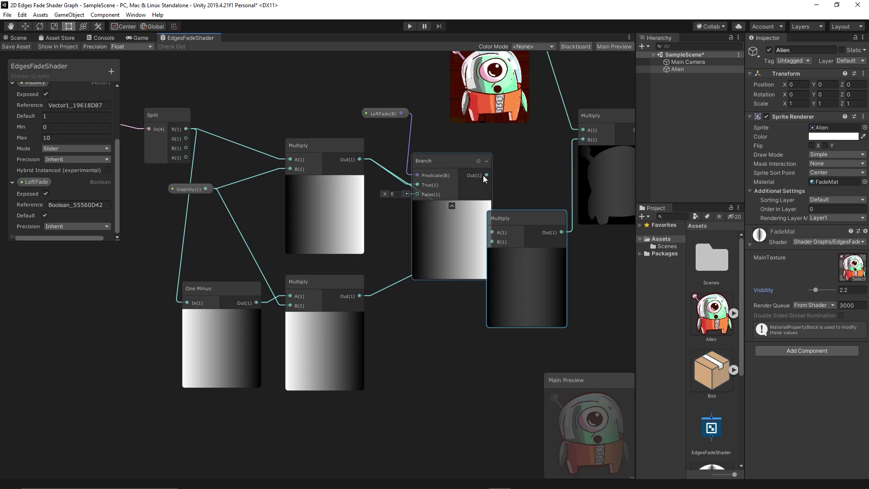
Step: Turn off LeftFade's default and set the Branch node's False input to 1
left_click(45, 215)
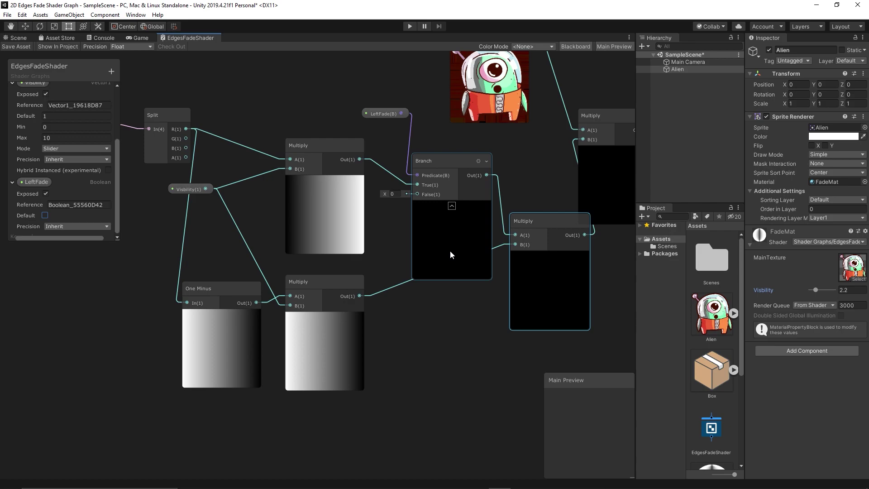
left_click(401, 197)
type("1")
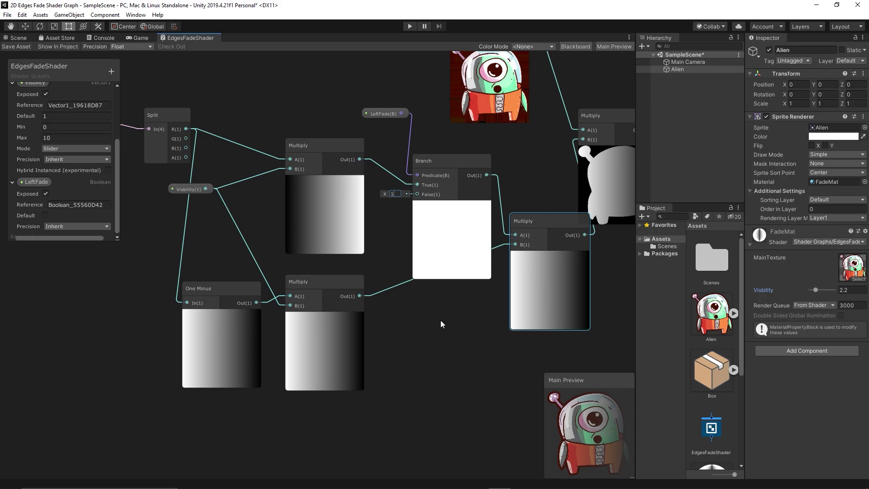
left_click_drag(390, 113, 387, 125)
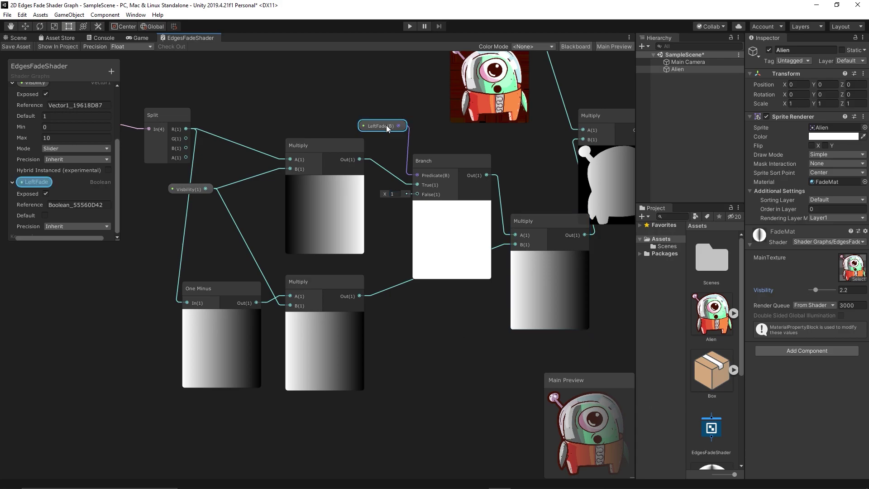
left_click(111, 71)
left_click(152, 74)
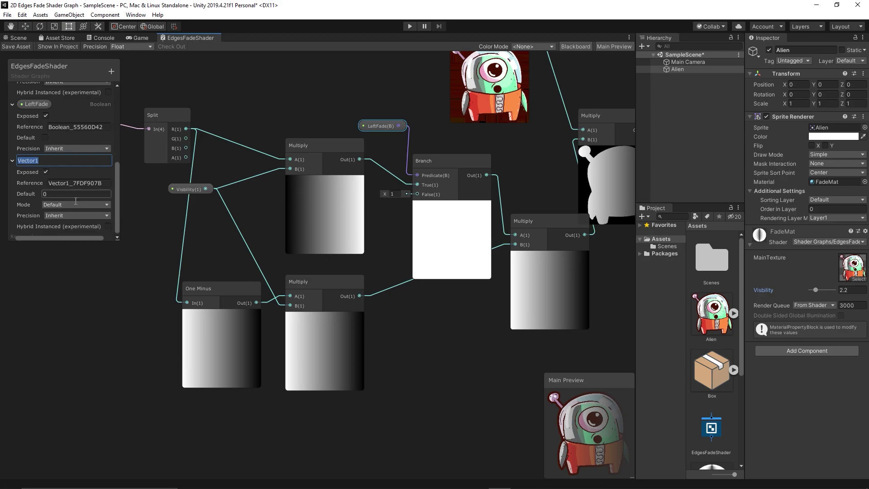
type("Righ")
key("Return")
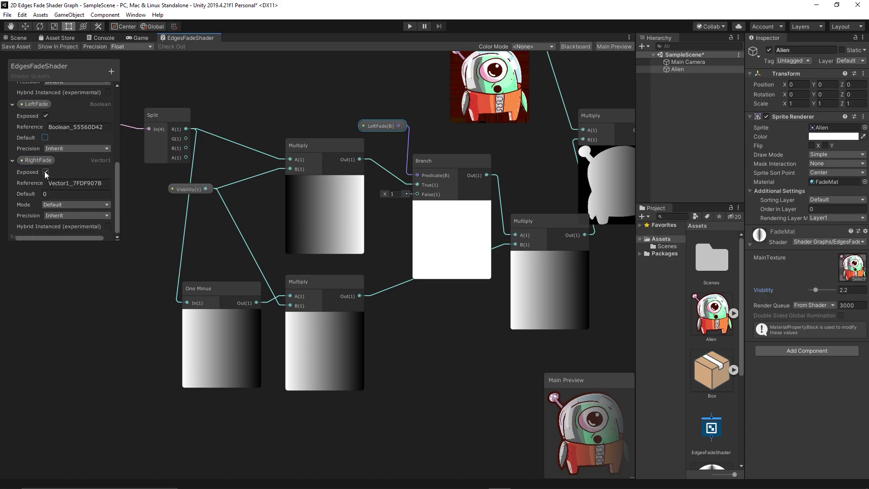
left_click(37, 160)
key("Delete")
Step: Add a Boolean property named RightFade to the shader graph
left_click(112, 72)
left_click(132, 162)
type("RightFade")
key("Return")
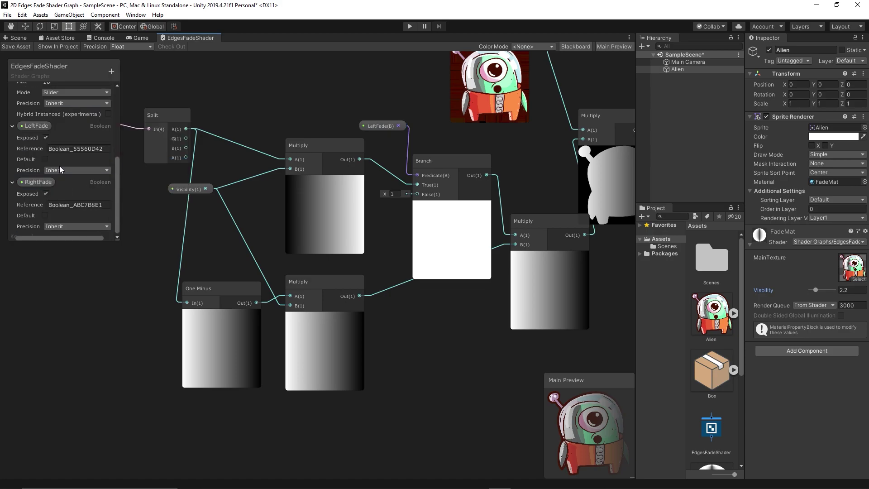
Step: Add a second Branch with RightFade as Predicate, the lower Multiply as True and False 1, feeding the combining Multiply's B input
left_click_drag(38, 181, 373, 340)
scroll(449, 326, "down", 1)
key("space")
type("branch")
key("Return")
left_click_drag(371, 300, 445, 329)
left_click(421, 369)
type("1")
left_click_drag(487, 341, 507, 254)
Step: Tidy the graph layout by repositioning the LeftFade and RightFade nodes, the second Branch, the Saturate node and the alpha Multiply
left_click_drag(403, 341, 389, 281)
left_click_drag(451, 317, 432, 295)
left_click_drag(394, 282, 346, 270)
left_click_drag(391, 152, 354, 153)
left_click_drag(442, 296, 445, 296)
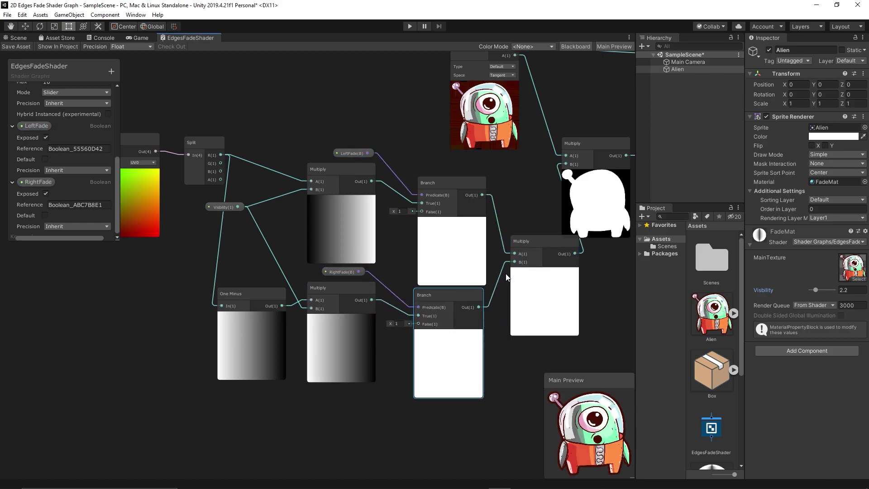
middle_click_drag(547, 255, 497, 243)
middle_click_drag(585, 206, 419, 225)
left_click_drag(479, 172, 498, 151)
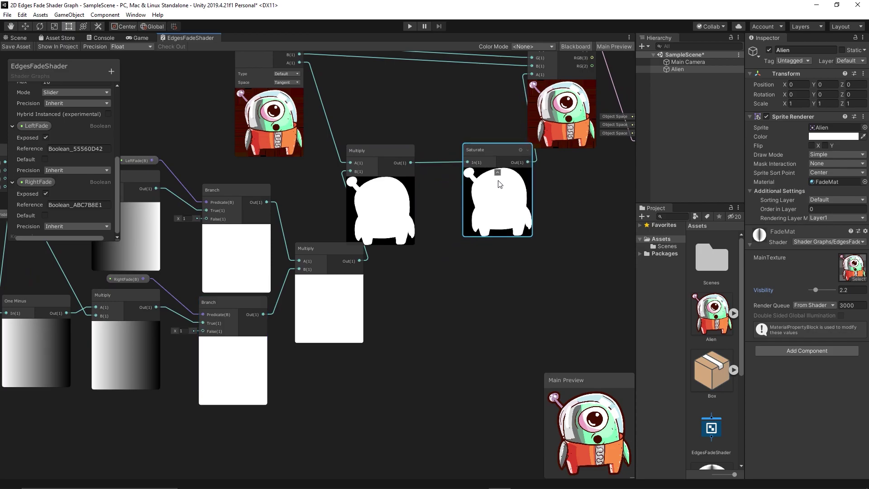
left_click_drag(398, 150, 417, 146)
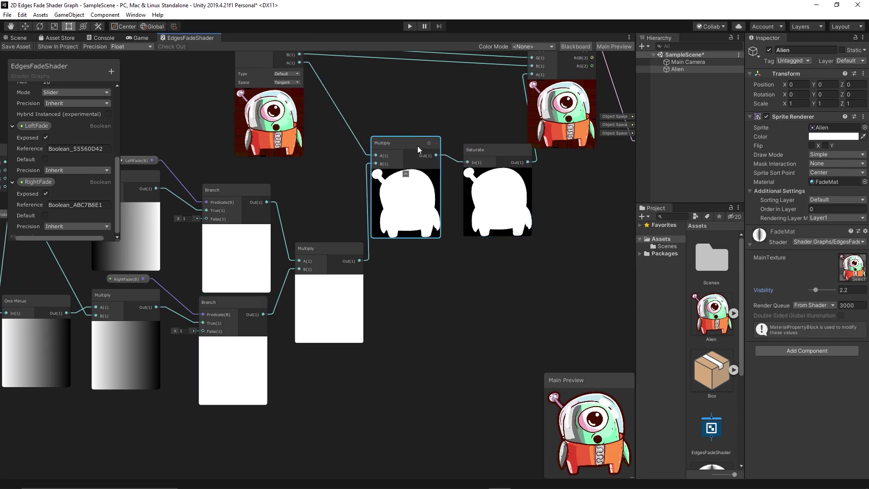
Step: Save the shader graph and test FadeMat in the Scene view with LeftFade enabled and Visibility at 2
left_click(16, 47)
left_click(19, 38)
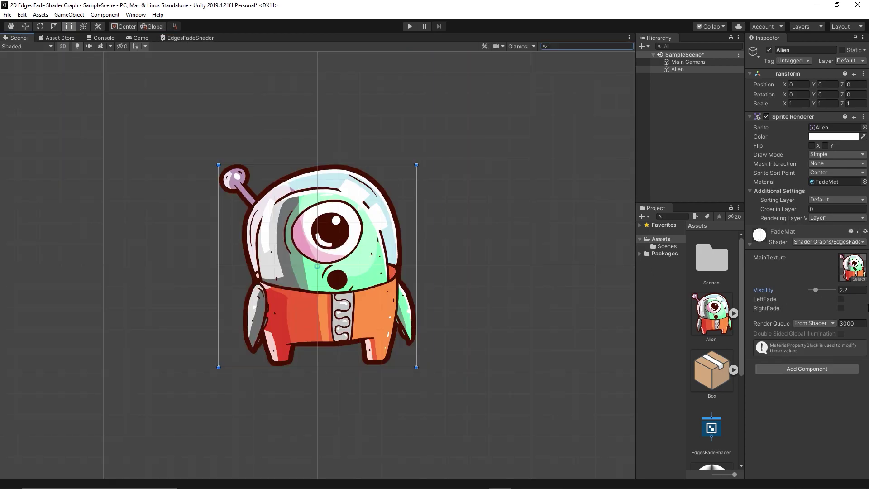
left_click(841, 299)
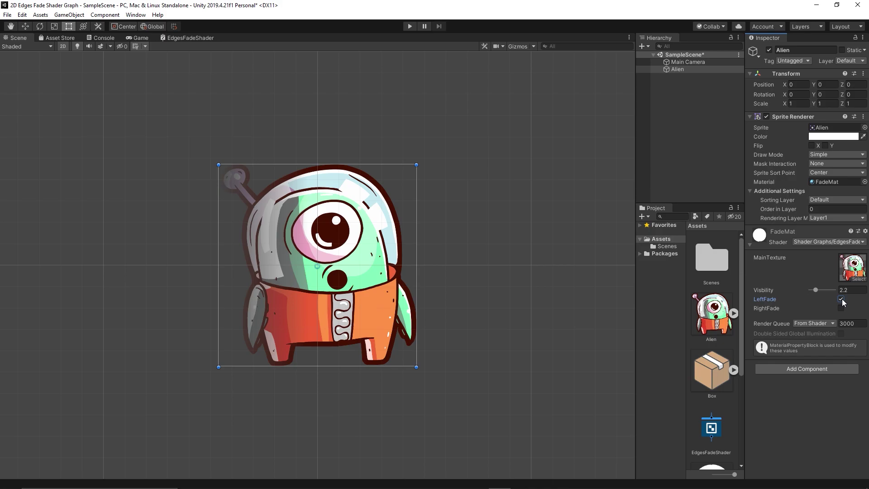
left_click_drag(815, 290, 815, 292)
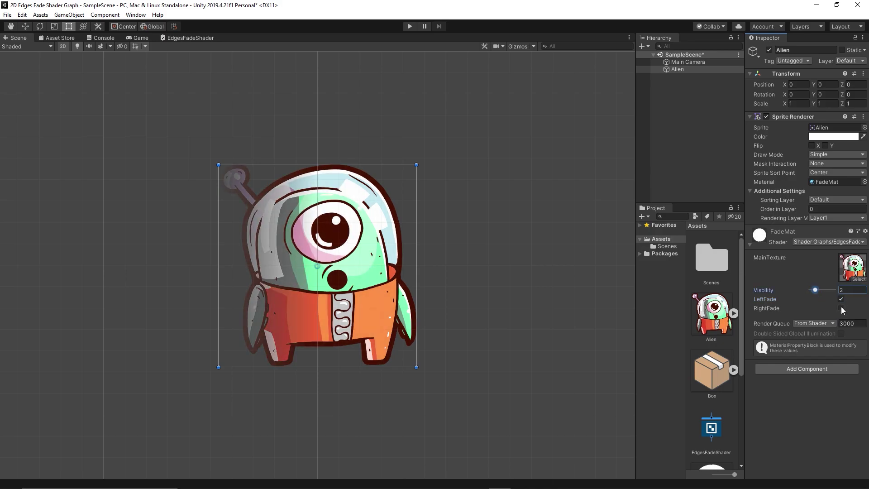
Step: Test FadeMat with only RightFade enabled at Visibility 1.6, and finish with both fades enabled at Visibility 3.2
left_click(840, 300)
left_click(840, 307)
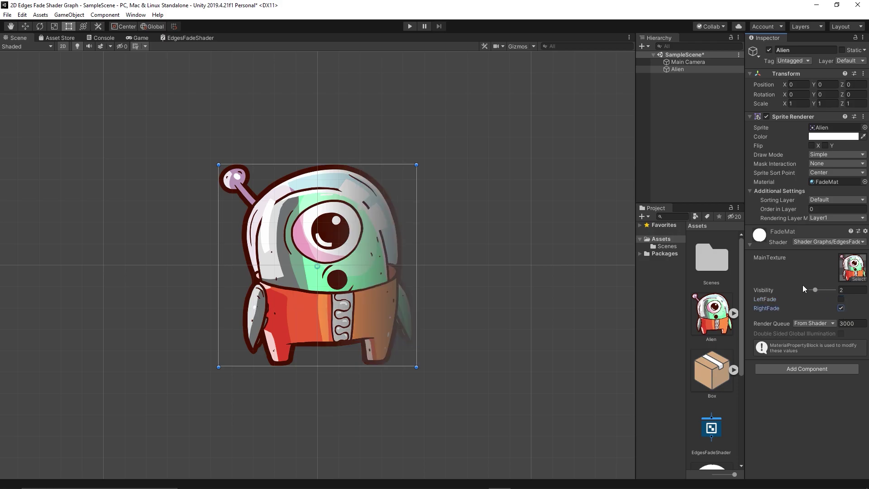
left_click_drag(815, 290, 816, 295)
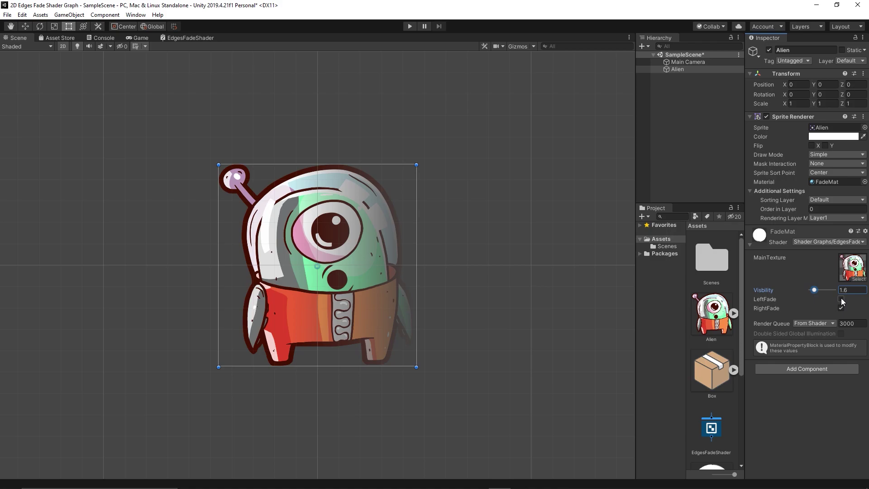
left_click(840, 299)
left_click_drag(813, 290, 820, 295)
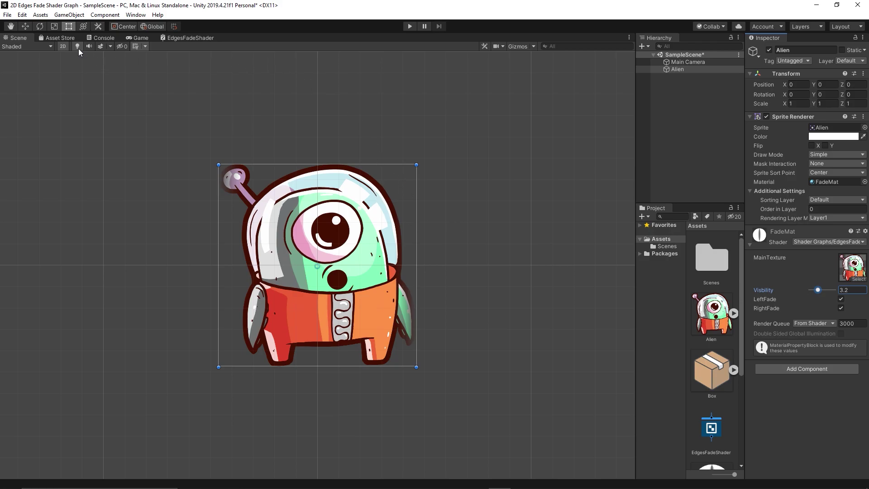
Step: Back in the shader graph, add a Multiply below the others with the Split node's G output as A and Visibility as B
left_click(187, 37)
middle_click_drag(300, 313, 362, 287)
middle_click_drag(314, 306, 405, 305)
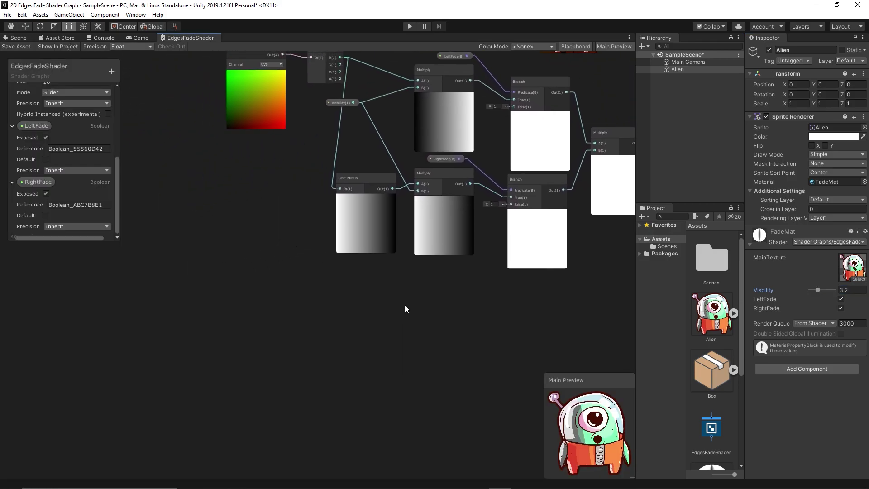
scroll(404, 305, "up", 1)
right_click(428, 295)
left_click(441, 299)
type("m")
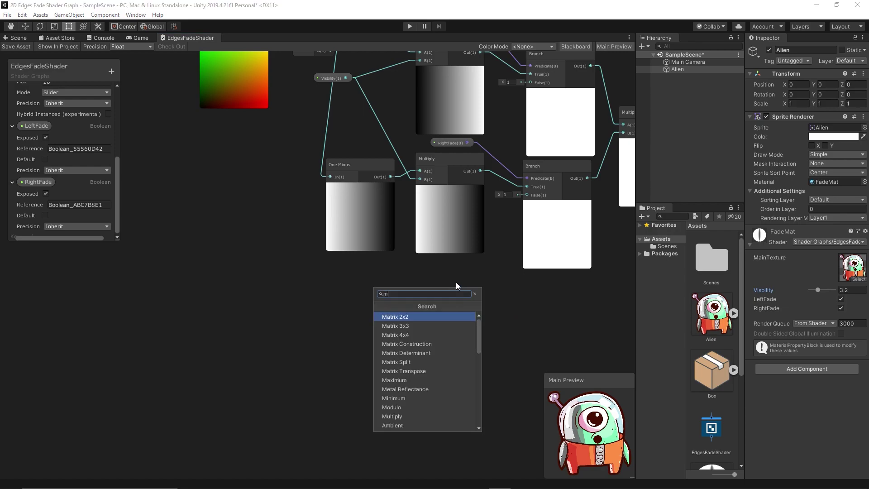
type("u")
key("Return")
middle_click_drag(402, 227, 410, 297)
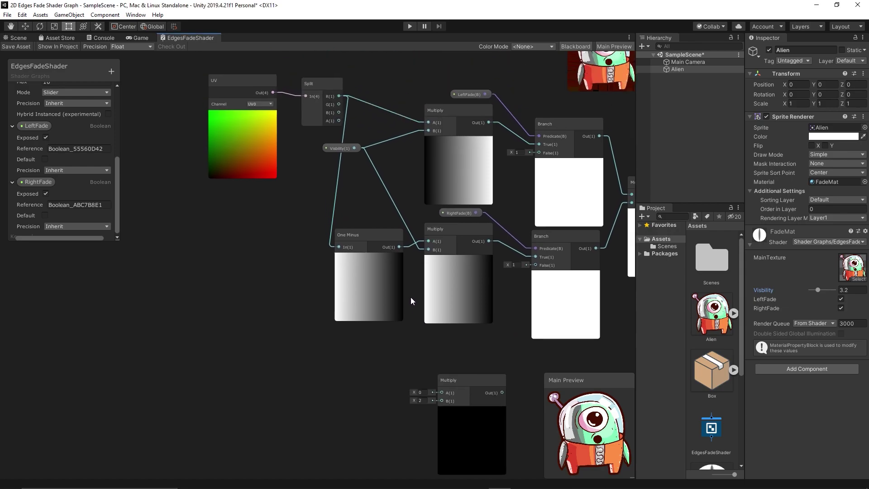
left_click_drag(338, 104, 440, 392)
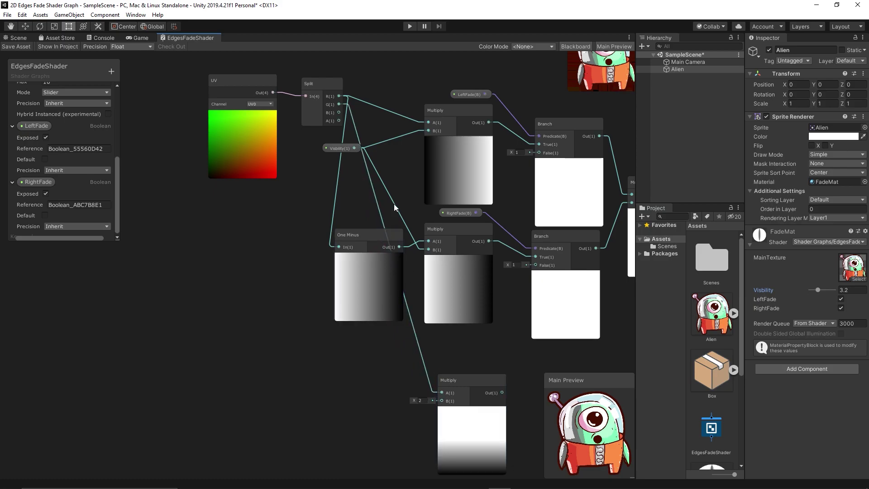
left_click_drag(355, 148, 448, 359)
middle_click_drag(462, 335, 428, 298)
Step: Add a Boolean property named BottomFade, enable its default value and place its node in the graph
left_click(111, 72)
left_click(151, 164)
type("bott")
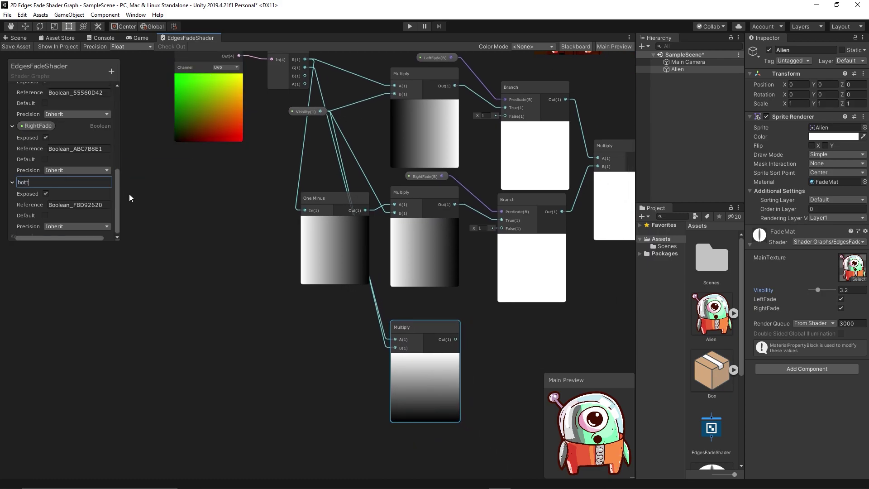
type("omFade")
left_click_drag(22, 182, 515, 347)
type("B")
left_click(45, 215)
Step: Add a Branch aligned below the others, with BottomFade as Predicate, the new G-channel Multiply as True and False set to 1
right_click(510, 320)
left_click(529, 154)
type("bra")
key("Return")
scroll(520, 342, "up", 2)
middle_click_drag(520, 342, 447, 333)
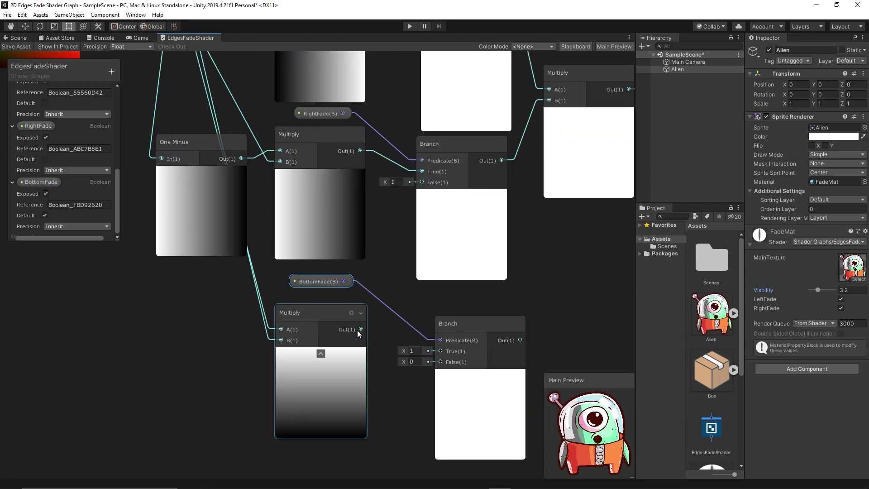
left_click_drag(360, 329, 440, 350)
left_click(419, 362)
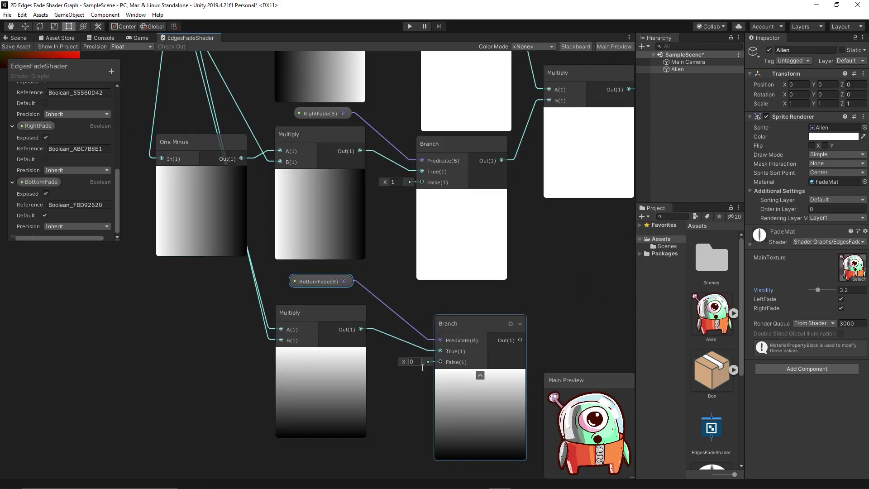
type("1")
left_click_drag(476, 323, 459, 311)
left_click_drag(487, 250, 494, 252)
scroll(539, 210, "down", 2)
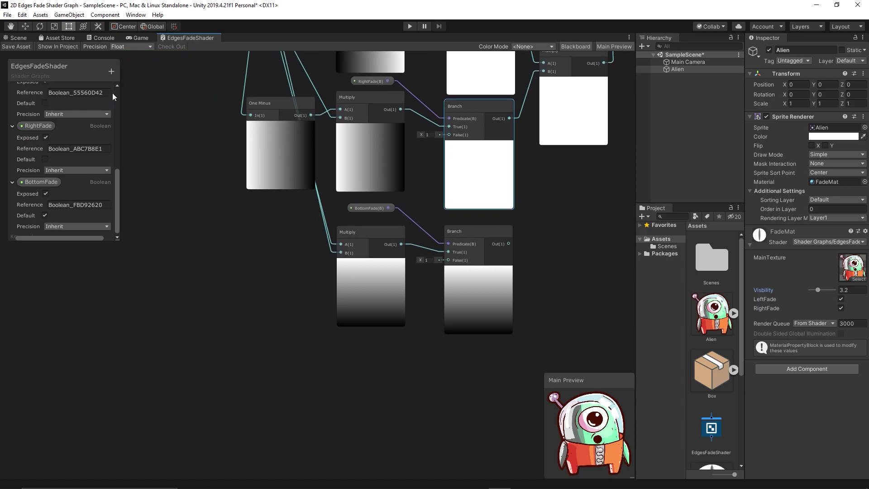
Step: Add a One Minus node below the other nodes and feed it from the Split node's G output
right_click(286, 367)
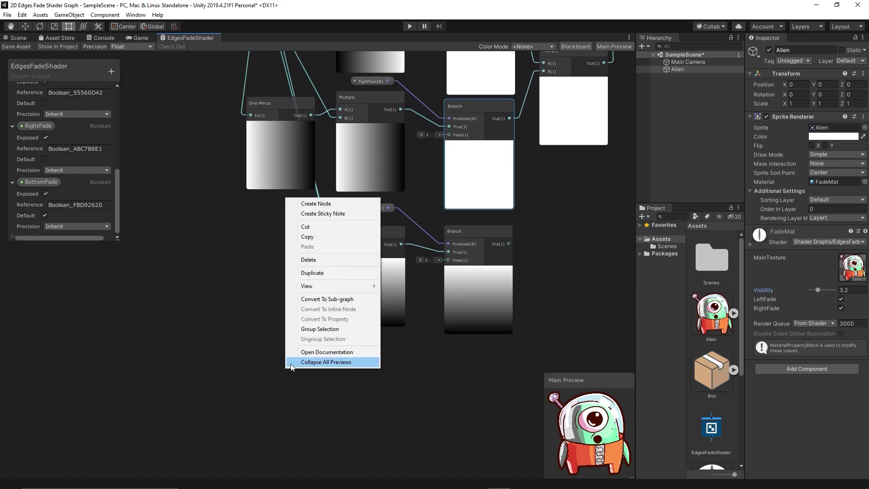
left_click(314, 203)
type("on")
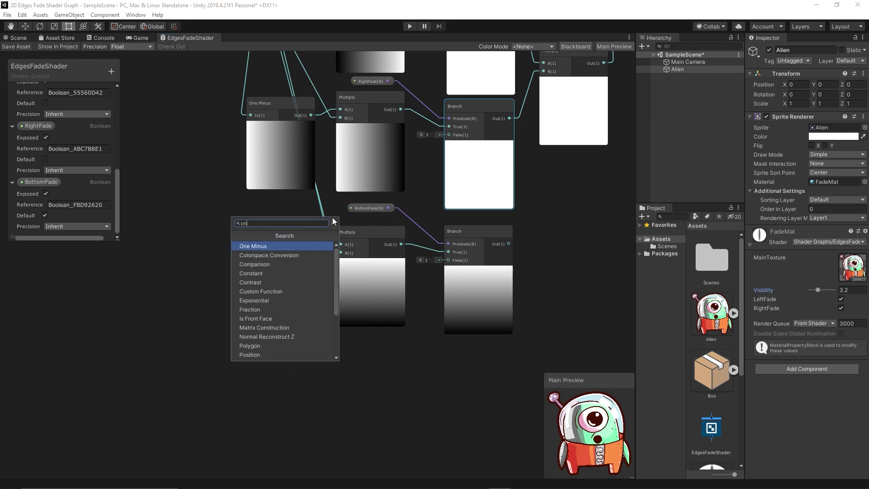
key("Return")
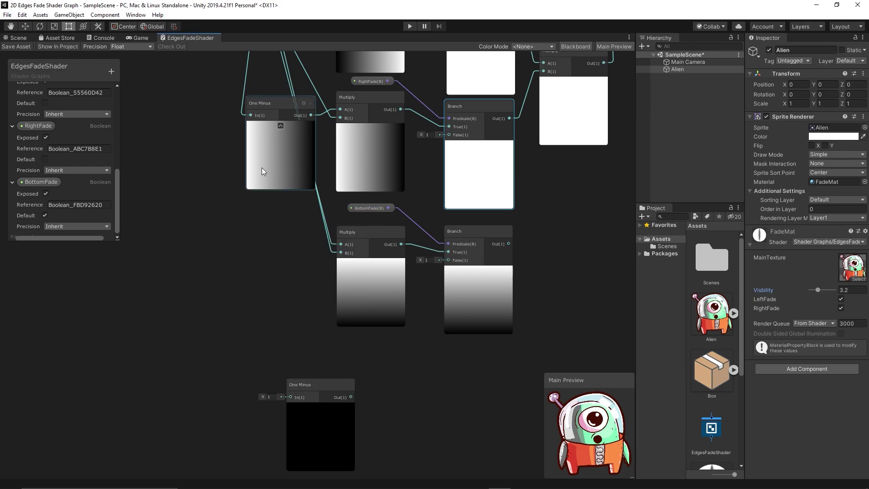
middle_click_drag(251, 129, 254, 246)
left_click_drag(248, 87, 294, 394)
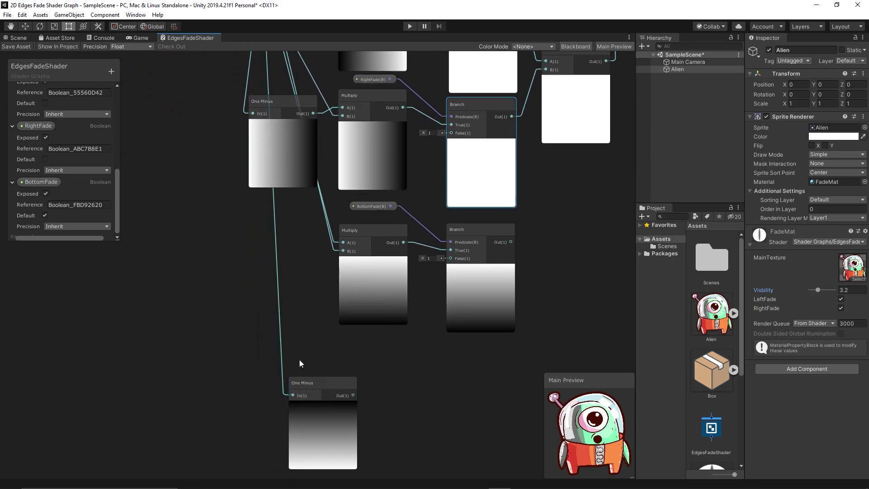
middle_click_drag(230, 181, 249, 246)
middle_click_drag(255, 53, 263, 93)
left_click(264, 93)
left_click_drag(263, 93, 201, 281)
middle_click_drag(193, 127, 237, 128)
left_click_drag(237, 128, 166, 314)
middle_click_drag(280, 398, 236, 251)
left_click_drag(350, 342, 304, 309)
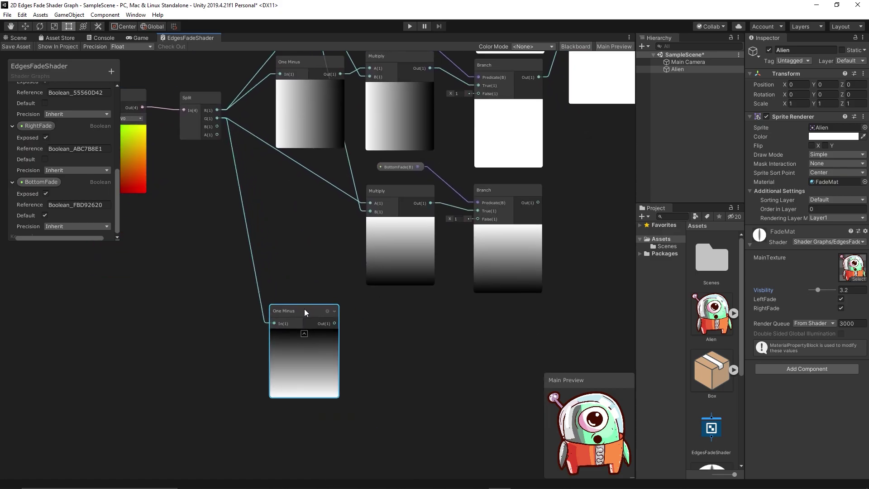
Step: Add a Multiply beside the new One Minus, with the One Minus output as A and Visibility as B
right_click(409, 321)
left_click(447, 154)
type("mul")
key("Return")
left_click_drag(444, 337, 414, 323)
left_click_drag(335, 323, 386, 336)
middle_click_drag(259, 186, 292, 272)
left_click_drag(297, 78, 284, 212)
middle_click_drag(285, 212, 346, 194)
left_click_drag(172, 147, 344, 213)
left_click_drag(349, 191, 483, 418)
left_click(299, 178)
middle_click_drag(514, 400, 368, 281)
left_click_drag(369, 281, 348, 264)
Step: Add a Boolean property named TopFade and place its node in the graph
right_click(460, 270)
left_click(111, 71)
left_click(135, 165)
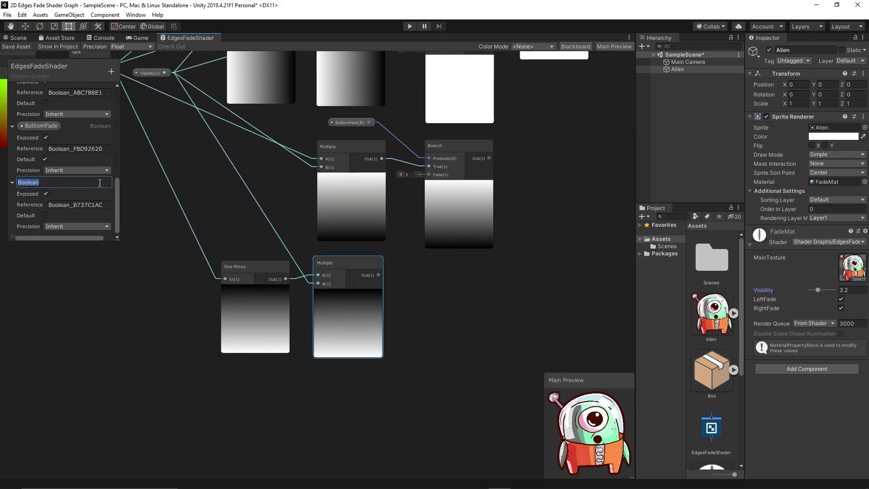
type("TpoFade")
key("Return")
left_click_drag(39, 180, 428, 289)
Step: Add a Branch with TopFade as Predicate, the inverted G-channel Multiply as True and False set to 1
right_click(436, 286)
left_click(448, 288)
type("bra")
key("Return")
left_click_drag(378, 274, 428, 298)
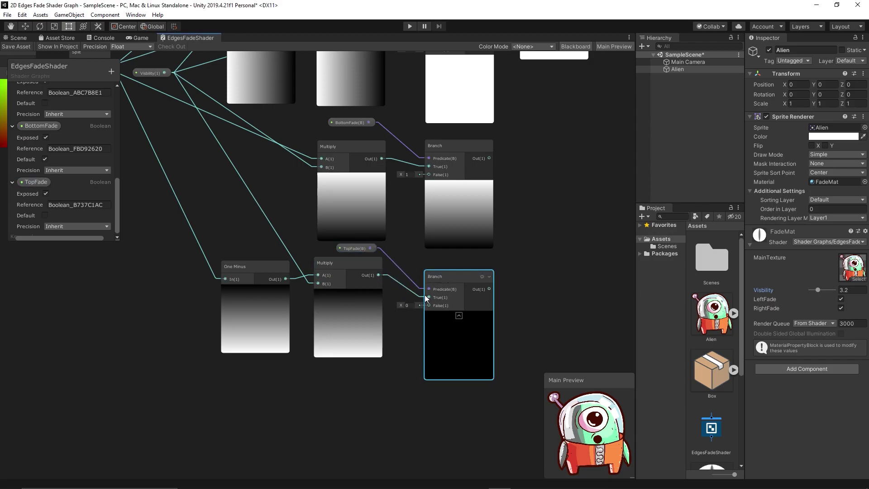
middle_click_drag(426, 298, 395, 328)
Step: Add a Multiply combining the two vertical fades, with the BottomFade Branch as A and the TopFade Branch as B
right_click(513, 253)
left_click(531, 260)
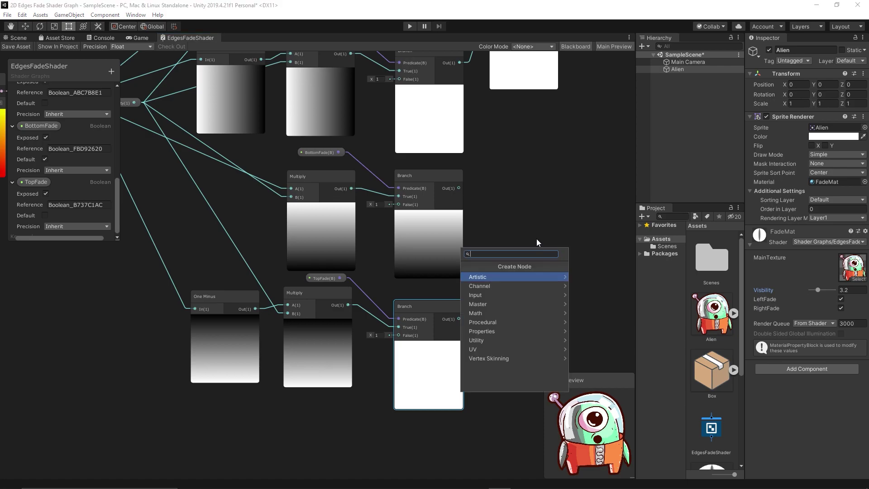
type("mu")
key("Return")
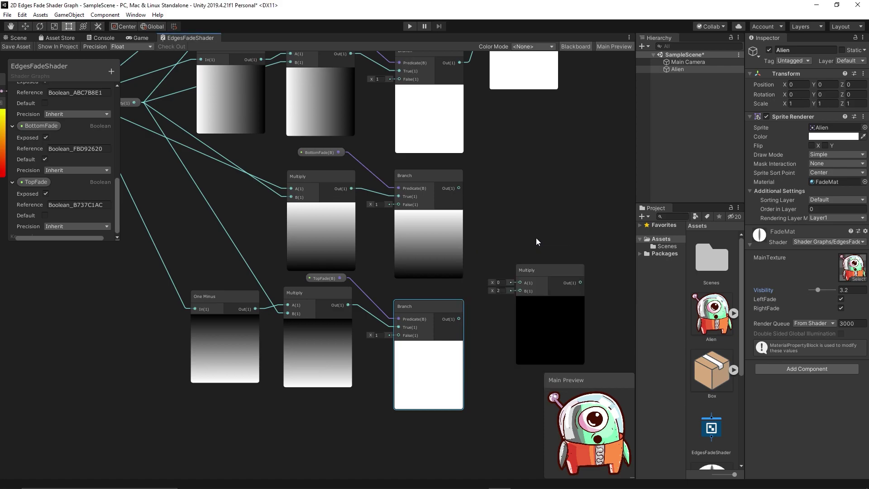
left_click_drag(537, 269, 531, 226)
left_click_drag(458, 188, 515, 232)
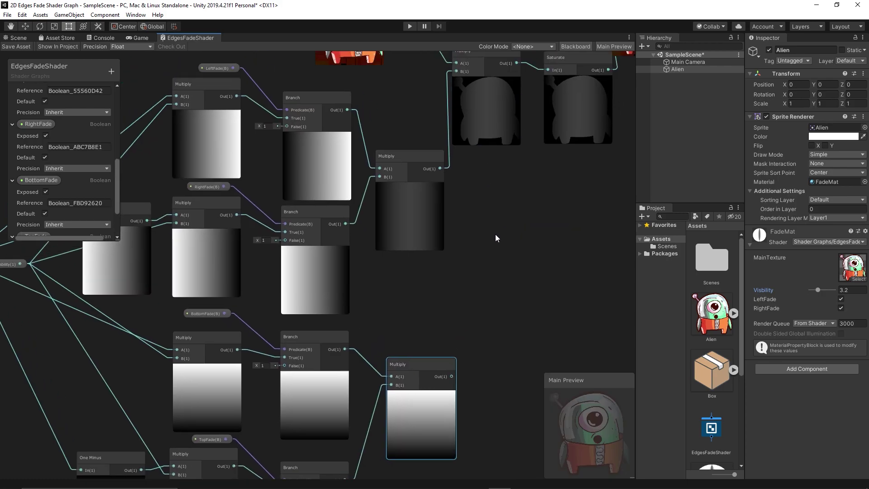
Step: Enable the default value of the TopFade property
middle_click_drag(357, 439, 382, 334)
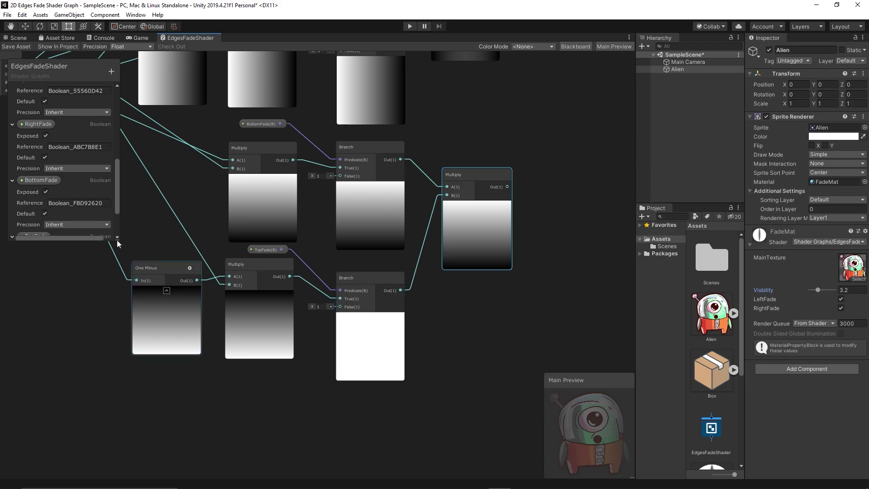
scroll(62, 191, "down", 3)
left_click(46, 215)
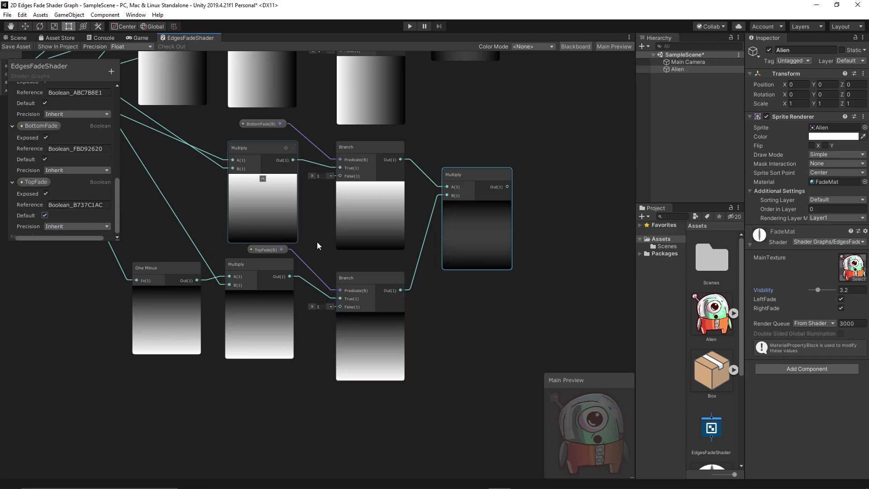
Step: Rearrange the combined horizontal-fade Multiply and shift the final Multiply and Saturate nodes to make room for another node
middle_click_drag(462, 233, 450, 312)
middle_click_drag(492, 228, 473, 300)
left_click_drag(419, 190, 427, 210)
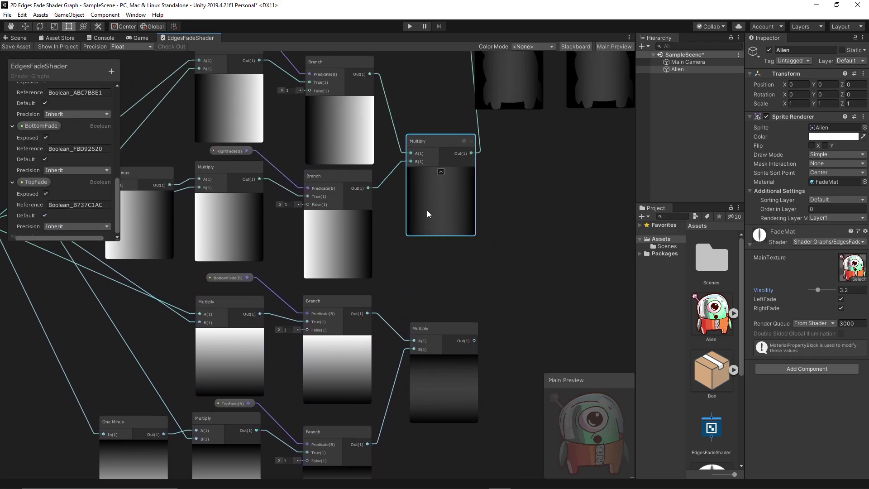
middle_click_drag(560, 205, 508, 294)
left_click_drag(454, 82, 520, 158)
left_click_drag(530, 161, 573, 197)
middle_click_drag(451, 276, 491, 212)
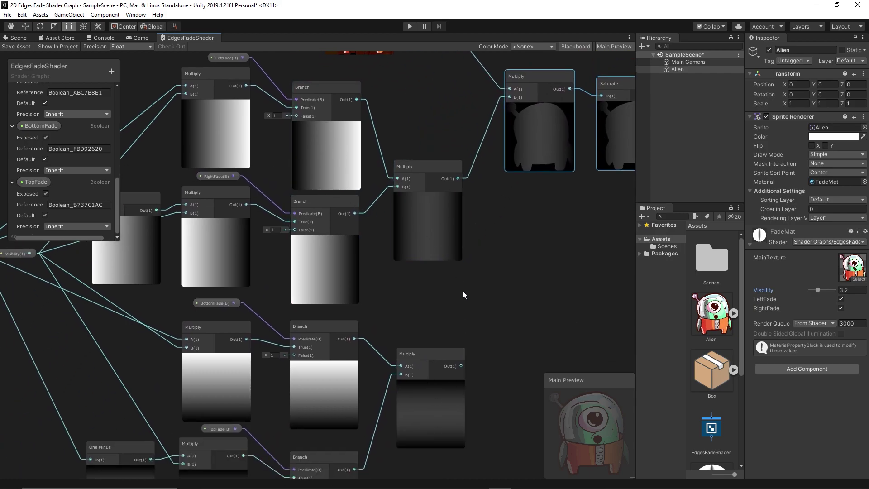
Step: Add a Multiply with the combined LeftFade/RightFade Multiply as A and the combined BottomFade/TopFade Multiply as B
right_click(479, 298)
left_click(488, 302)
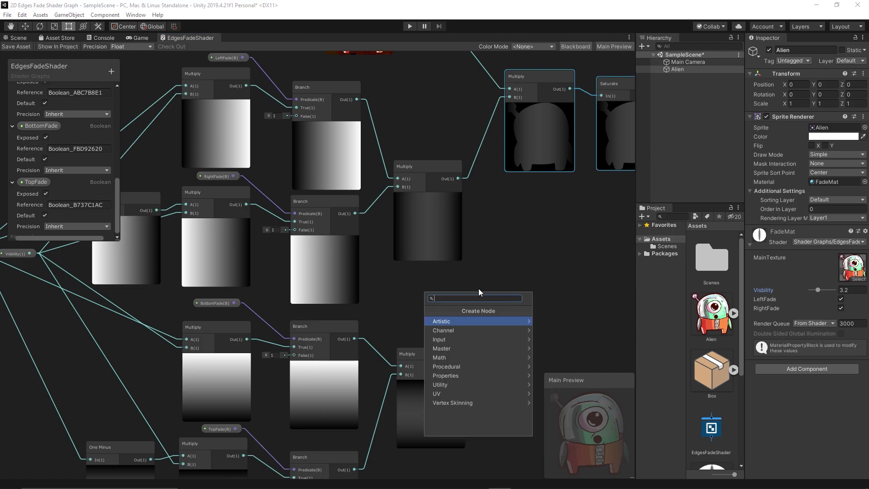
type("mu")
key("Return")
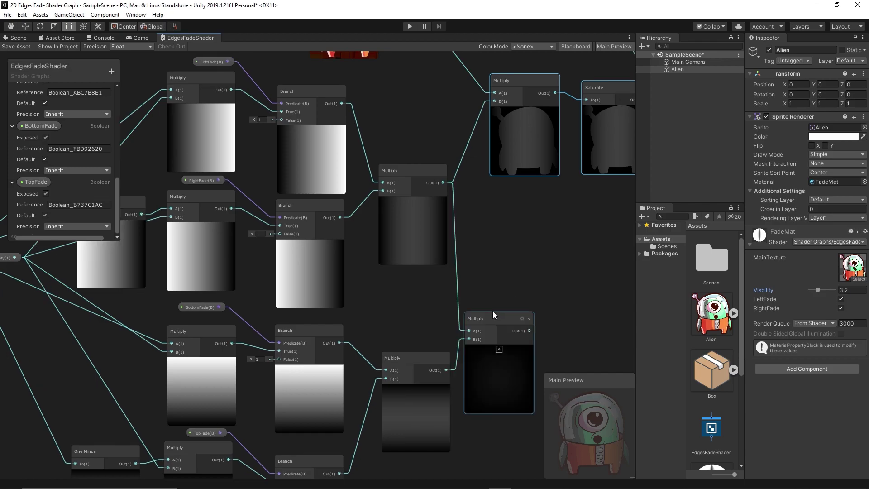
Step: Connect the all-sides Multiply to B of the Multiply before Saturate, tidy both nodes and save the shader asset
middle_click_drag(528, 275, 417, 319)
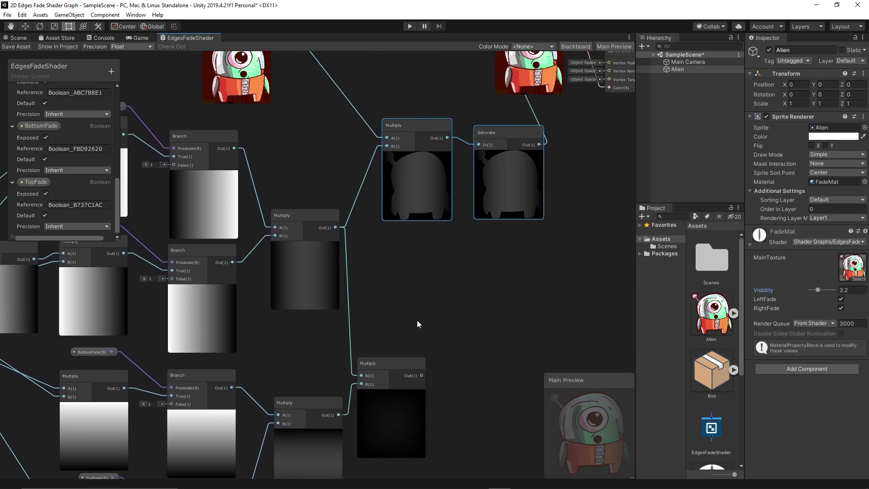
middle_click_drag(571, 234, 477, 297)
left_click_drag(341, 193, 367, 201)
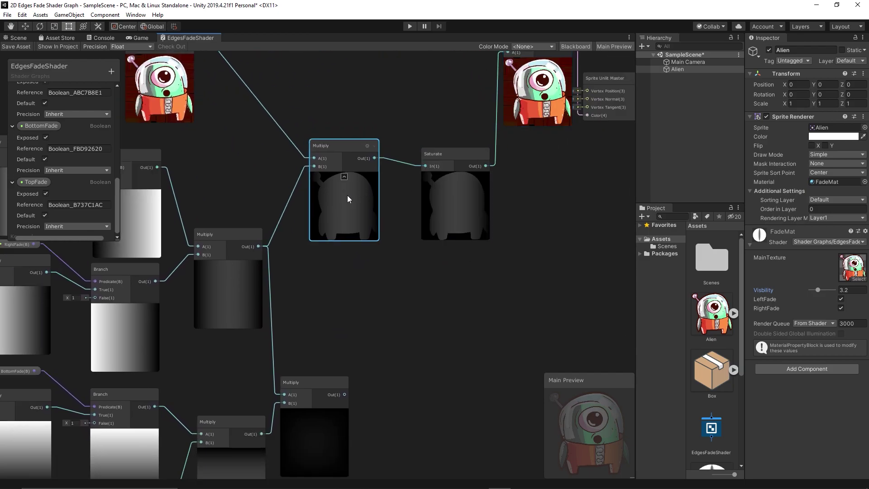
left_click_drag(345, 395, 336, 172)
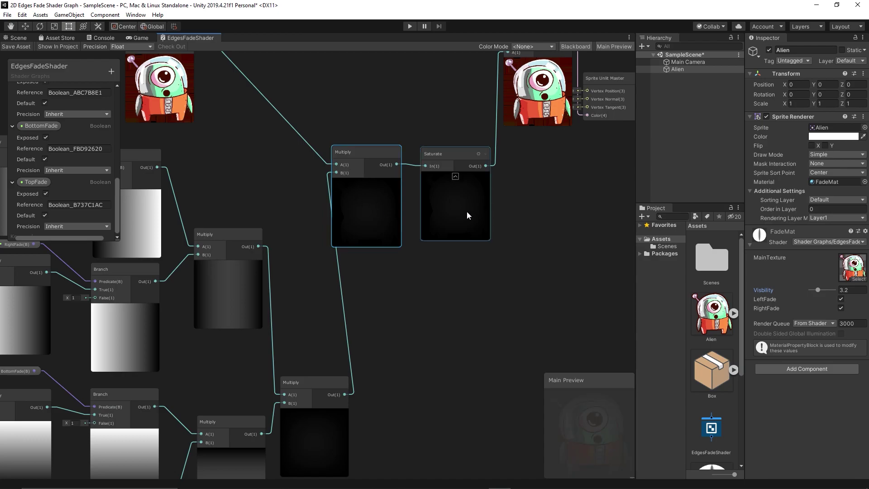
left_click_drag(466, 211, 473, 211)
left_click_drag(384, 214, 405, 218)
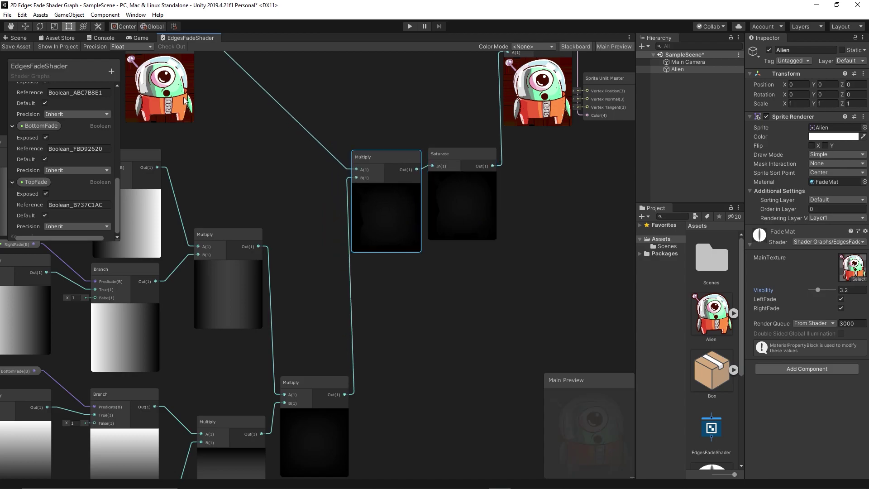
left_click(16, 46)
Step: In the Scene view, test FadeMat with all fades at Visibility 4, and with only BottomFade and TopFade at 3.3
left_click(18, 38)
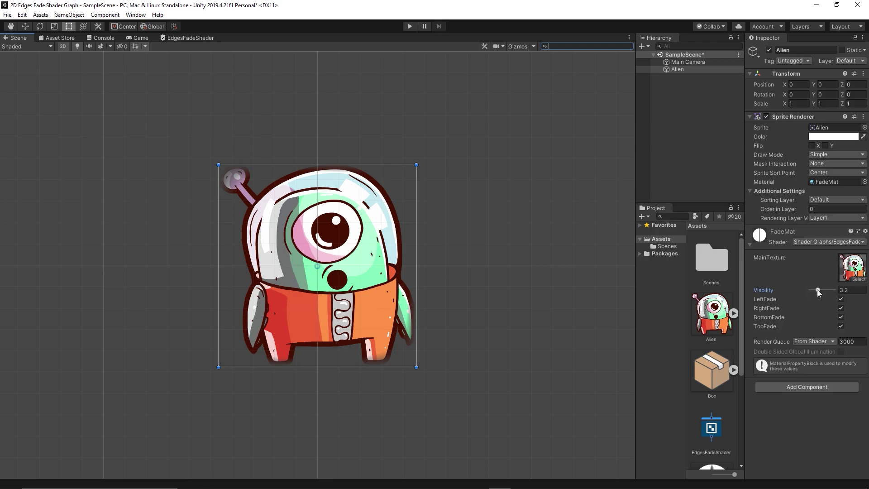
mouse_move(817, 290)
left_mouse_down()
mouse_move(810, 291)
mouse_move(820, 291)
left_mouse_up()
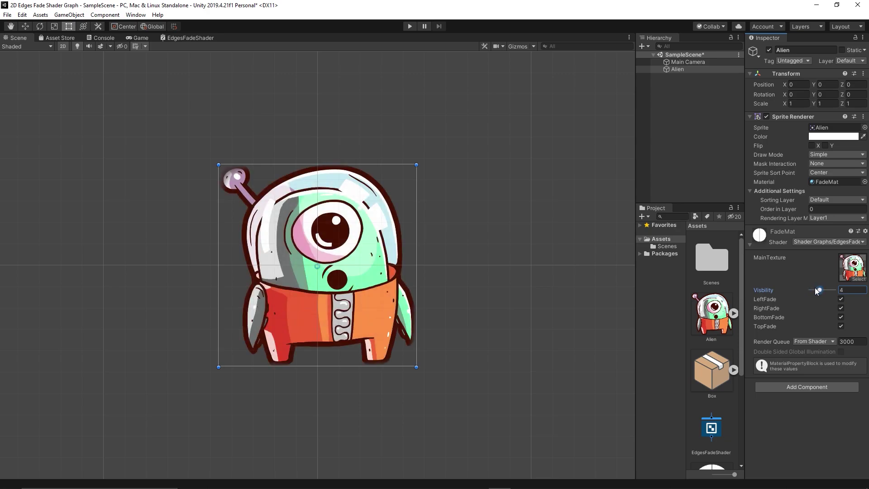
left_click_drag(819, 291, 819, 291)
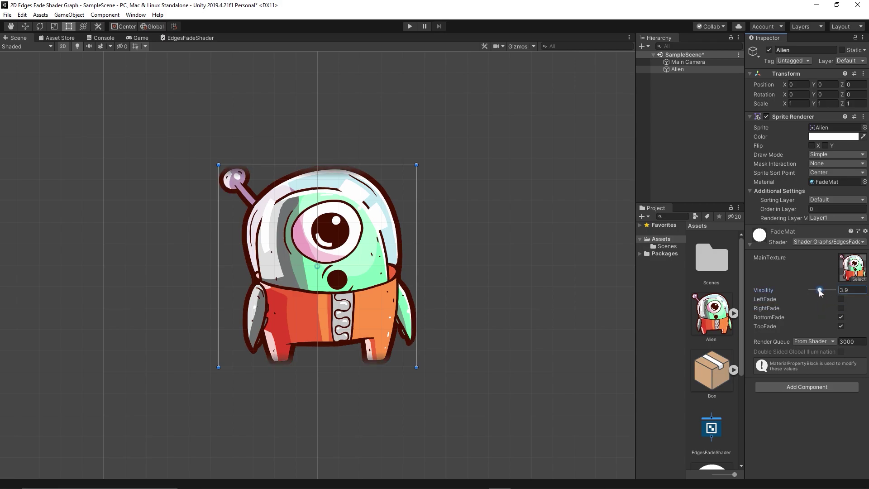
mouse_move(818, 289)
left_mouse_down()
mouse_move(810, 293)
mouse_move(818, 292)
left_mouse_up()
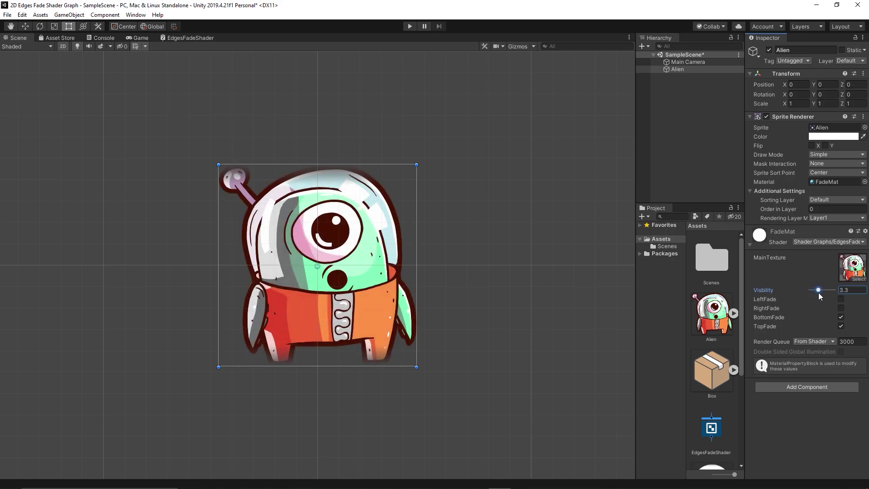
Step: Test FadeMat with only LeftFade and BottomFade enabled at Visibility 2.1
left_click(840, 325)
left_click(841, 317)
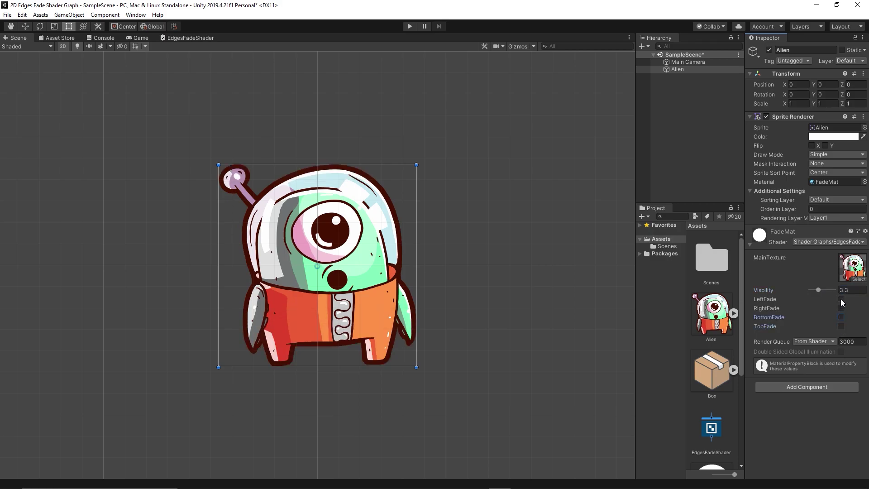
left_click(840, 298)
left_click(841, 316)
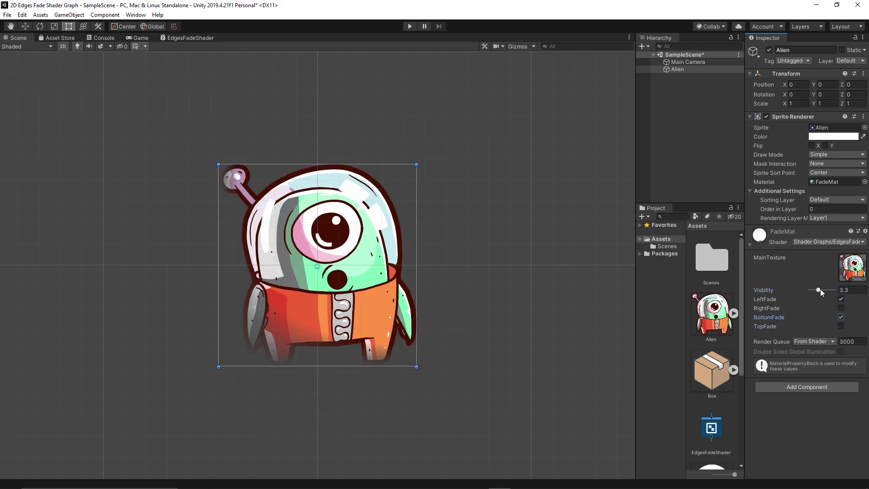
left_click_drag(820, 290, 816, 288)
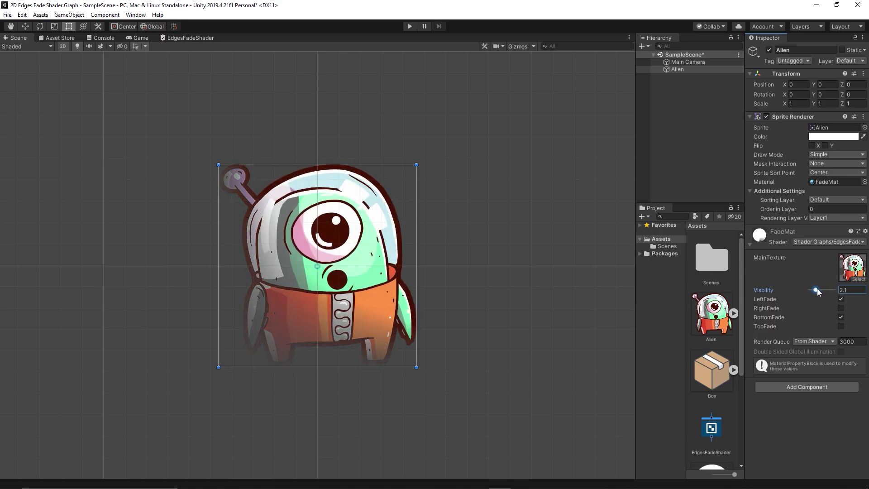
Step: Test FadeMat with only RightFade and TopFade enabled, raising Visibility to 4.1
left_click(841, 316)
left_click(841, 299)
left_click(841, 308)
left_click(841, 325)
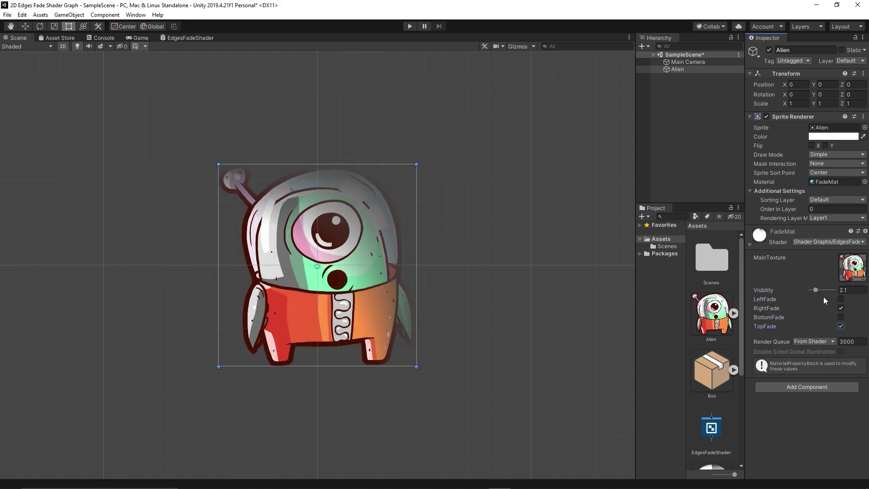
left_click_drag(816, 288, 821, 296)
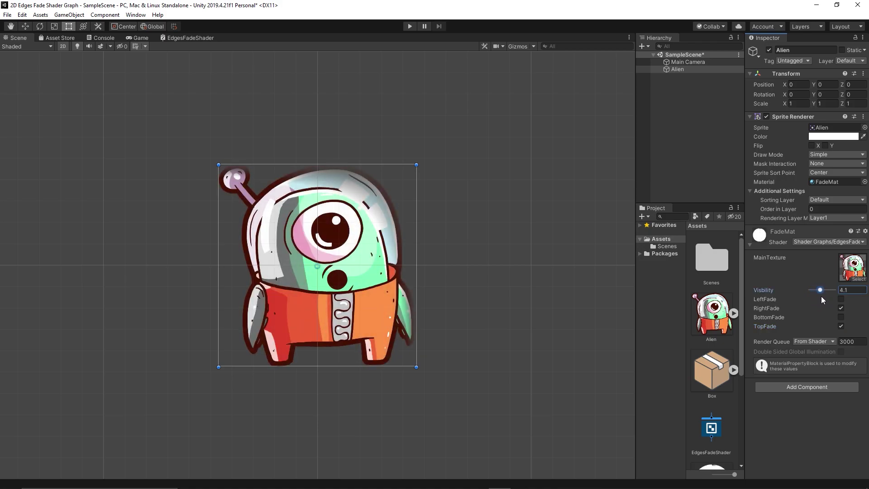
Step: Try toggling TopFade, and finish with LeftFade, RightFade and TopFade enabled at Visibility 9.4
left_click(841, 325)
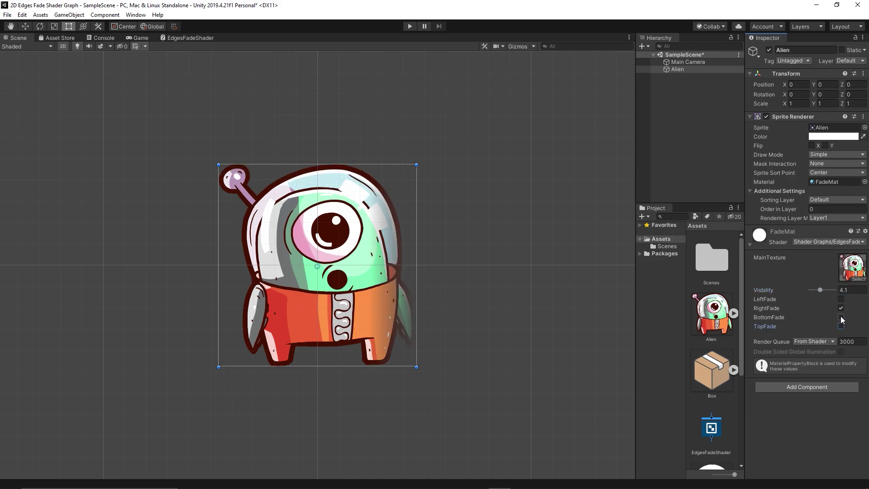
left_click(841, 300)
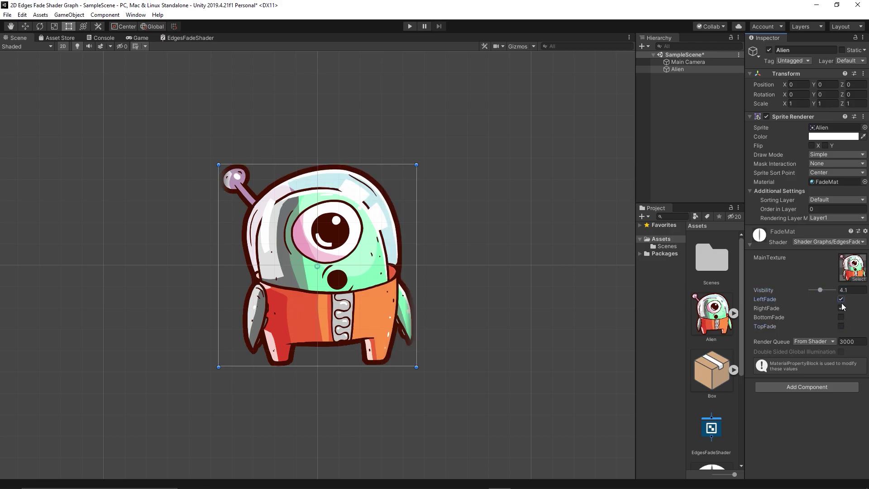
mouse_move(821, 289)
left_mouse_down()
mouse_move(813, 292)
mouse_move(832, 292)
left_mouse_up()
left_click(840, 326)
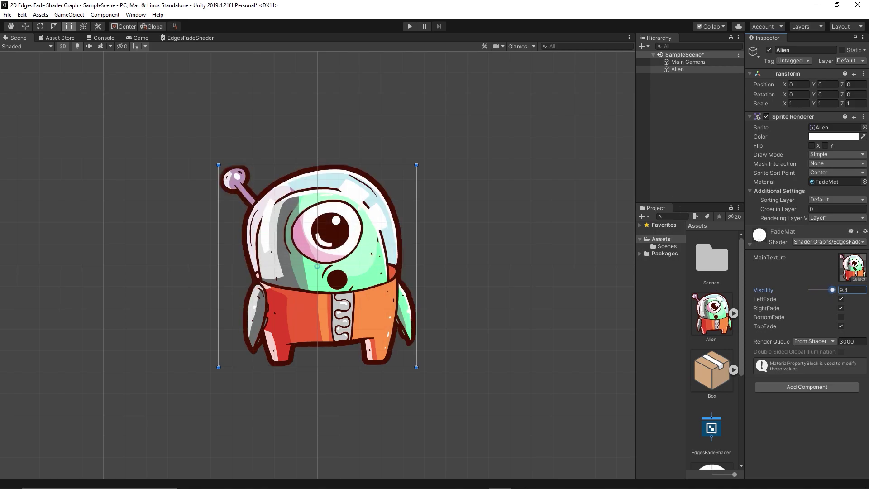
Step: Enlarge the asset browser and place the Box sprite in the scene beside the Alien, at about X 6.74, Y 0.32
left_click_drag(637, 189, 567, 181)
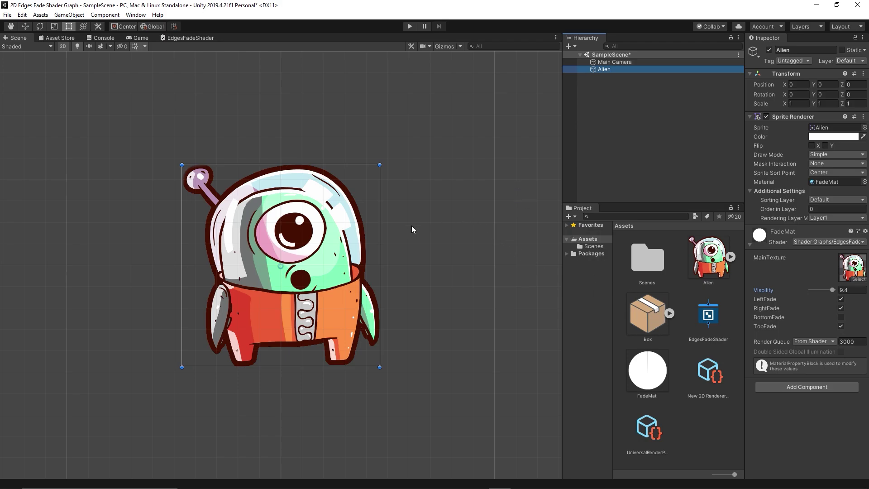
left_click_drag(344, 234, 263, 231)
left_click_drag(641, 318, 466, 251)
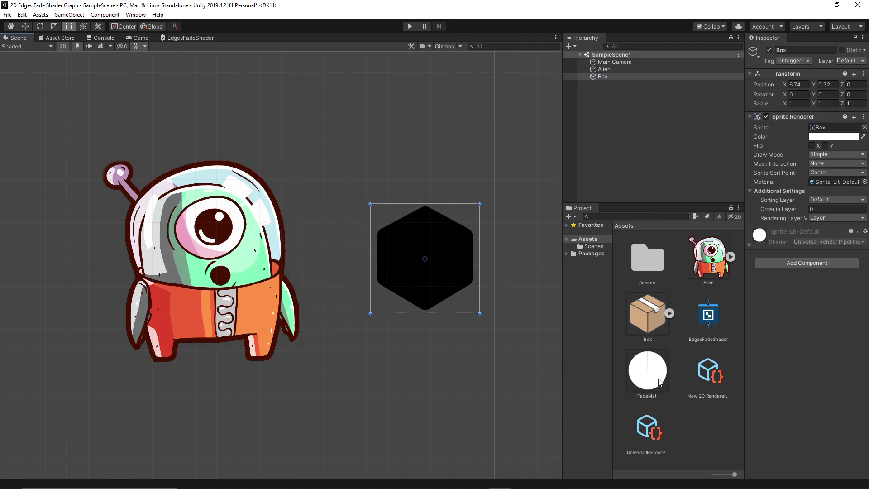
Step: Apply FadeMat to the Box object and lower the material's Visibility
left_click(658, 382)
left_click_drag(658, 381, 604, 77)
left_click_drag(831, 290, 819, 288)
Step: Create a new material named BoxMat in the Assets folder
left_click(691, 427)
right_click(691, 427)
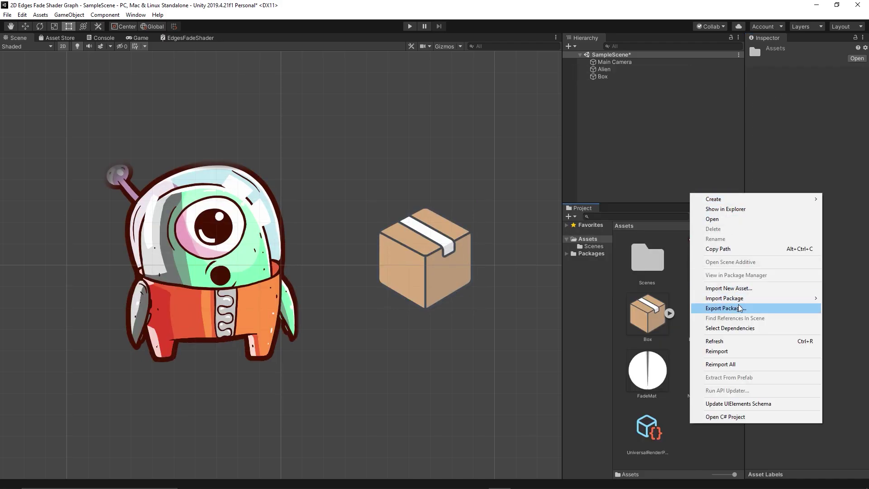
mouse_move(746, 200)
left_click(592, 218)
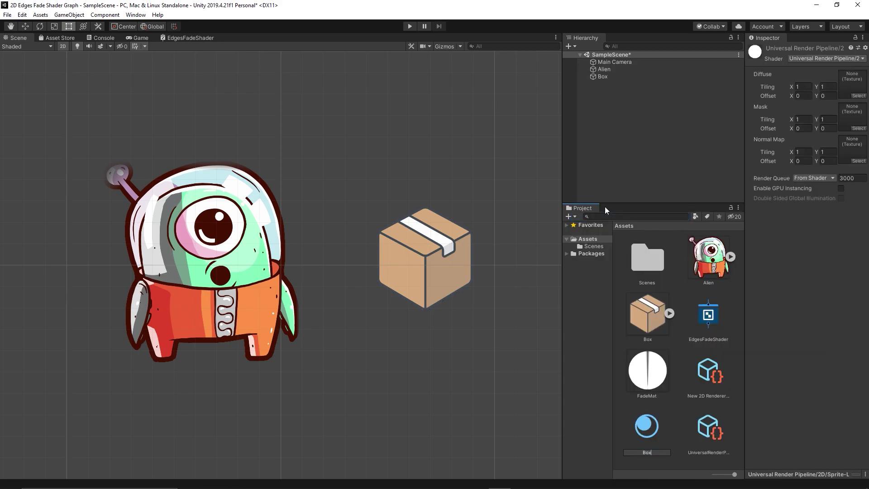
type("BoxMat")
key("Return")
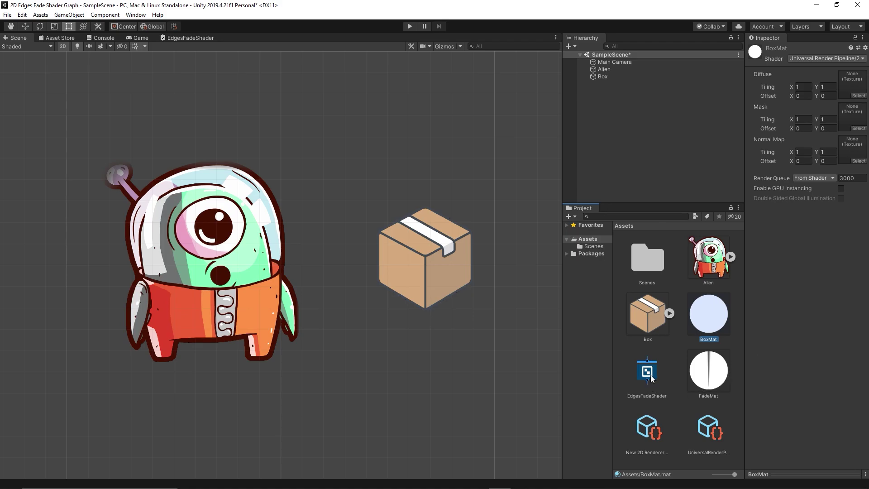
Step: Assign EdgesFadeShader to BoxMat, apply the material to the Box object, and select Box
left_click_drag(651, 374, 601, 76)
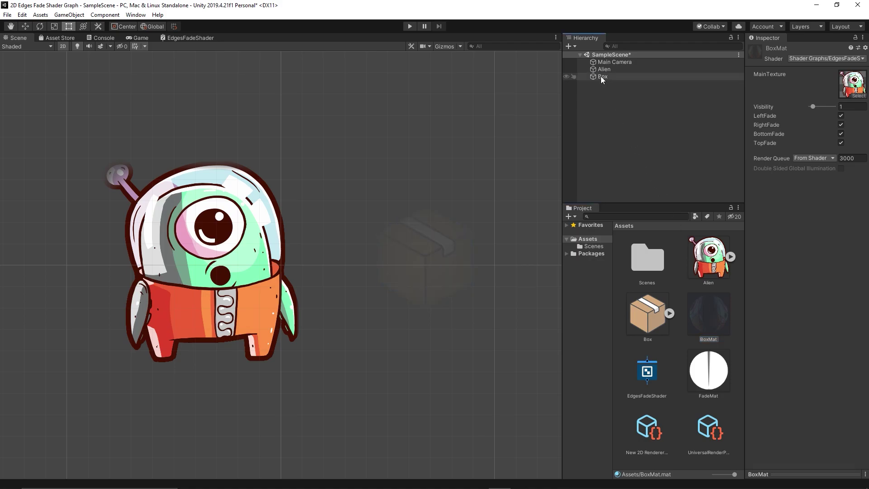
left_click(601, 76)
left_click(750, 244)
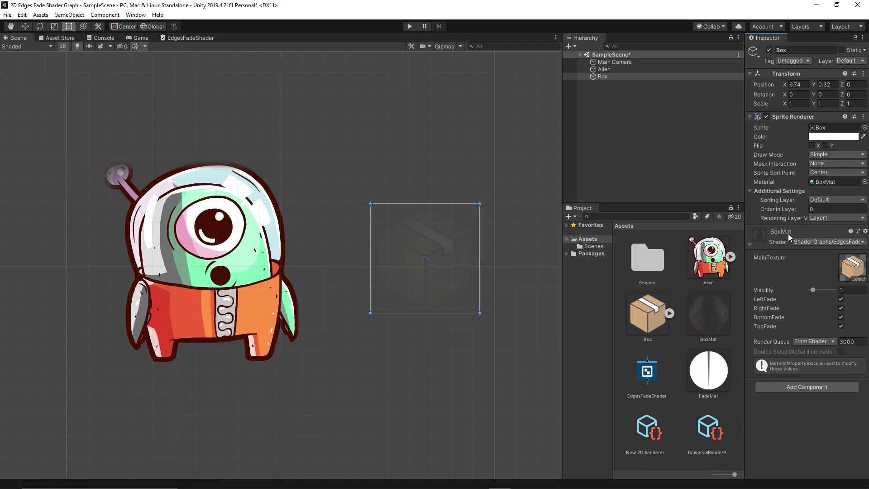
Step: Set BoxMat's Visibility to 2.2 and disable BottomFade and TopFade, keeping LeftFade and RightFade enabled
left_click_drag(812, 288, 815, 288)
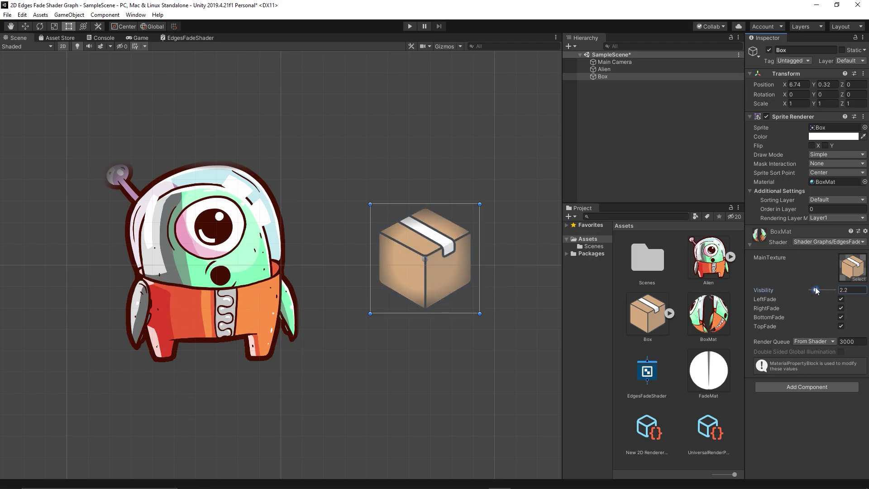
left_click(840, 317)
left_click(841, 325)
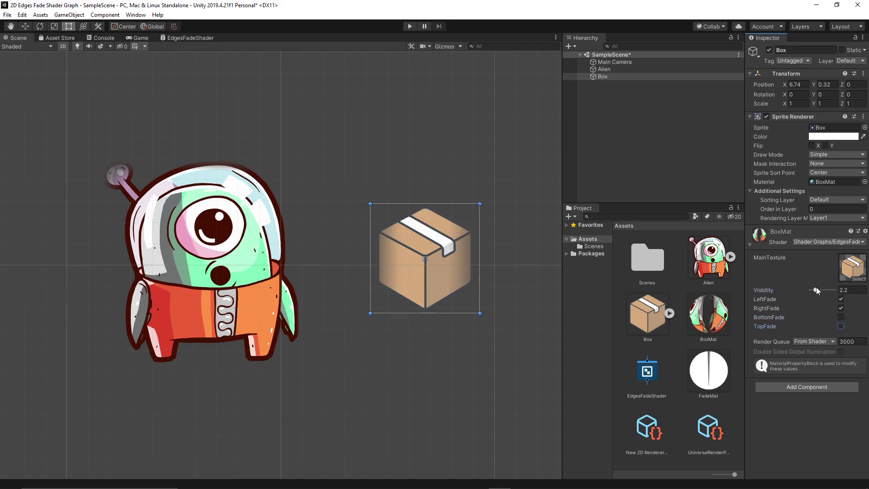
left_click_drag(816, 288, 816, 294)
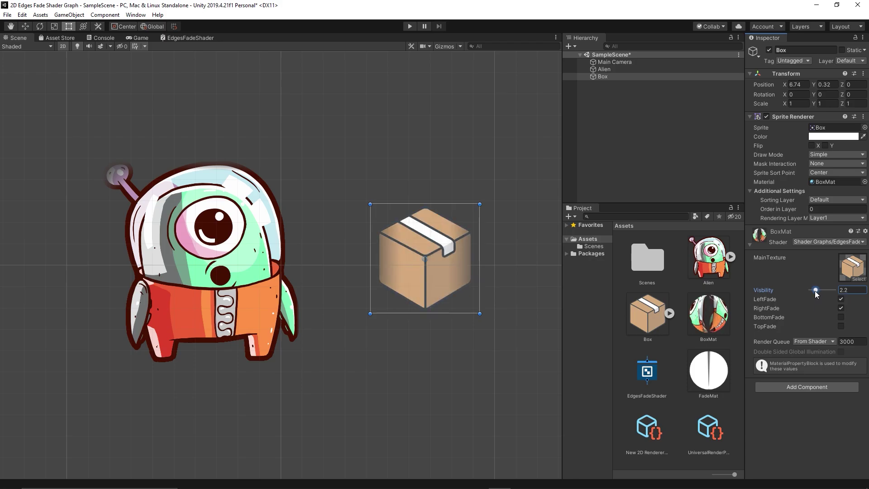
Step: Select the Alien sprite and lower the Visibility of its FadeMat material
left_click(245, 243)
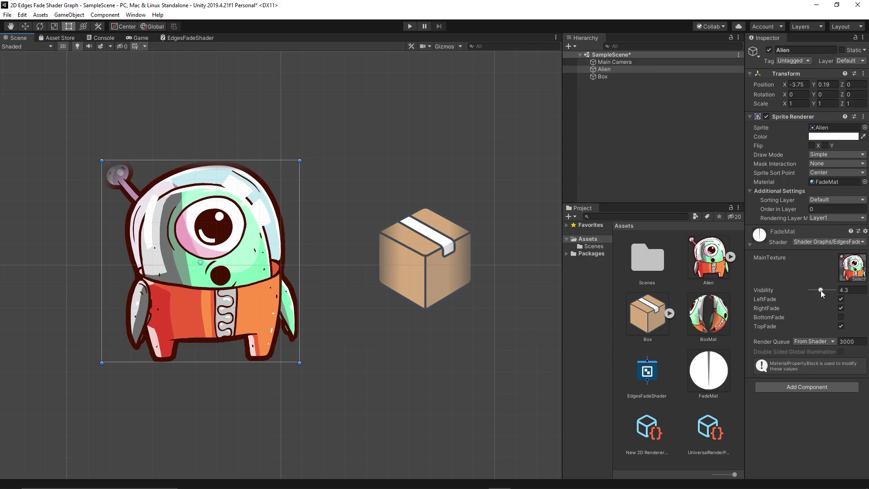
left_click_drag(821, 290, 814, 290)
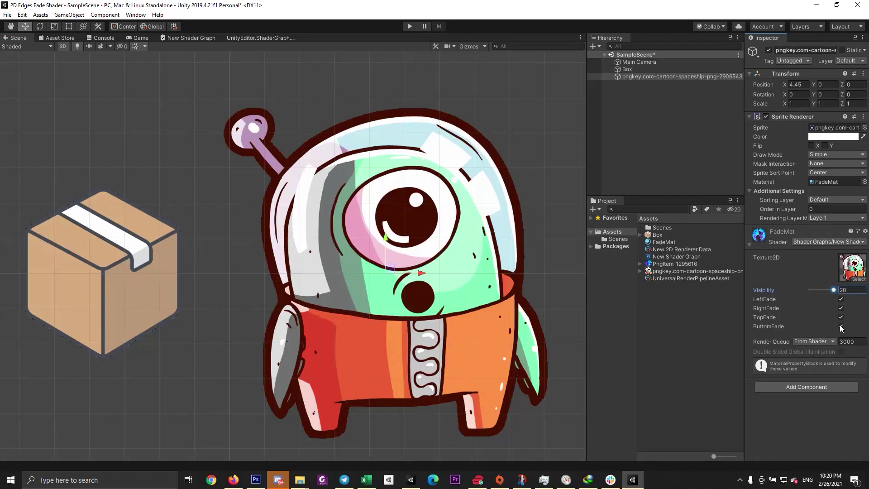
Step: In the demo scene's FadeMat, disable ButtomFade and TopFade, toggle RightFade, and lower Visibility to 1.1 with LeftFade and RightFade enabled
left_click(840, 326)
left_click(841, 317)
left_click(840, 307)
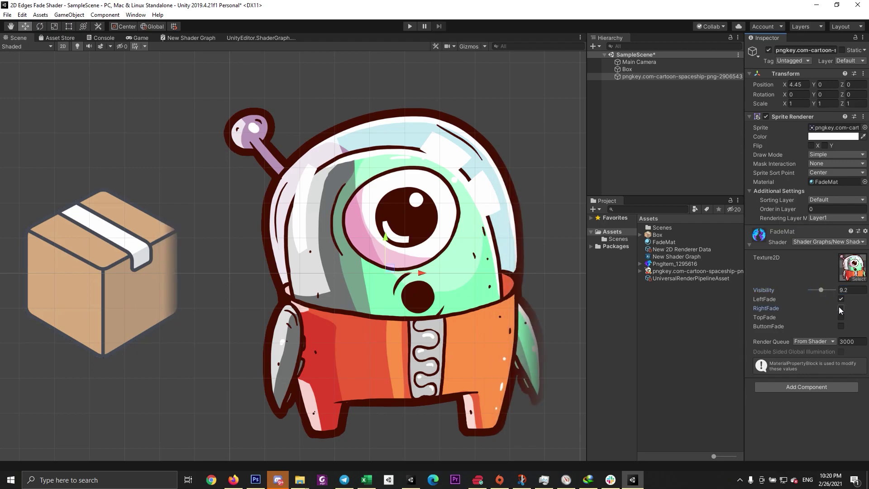
left_click(840, 307)
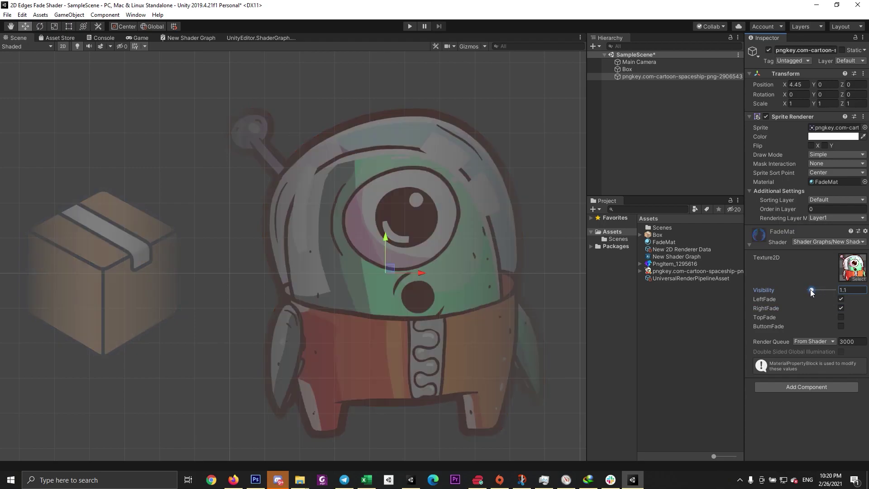